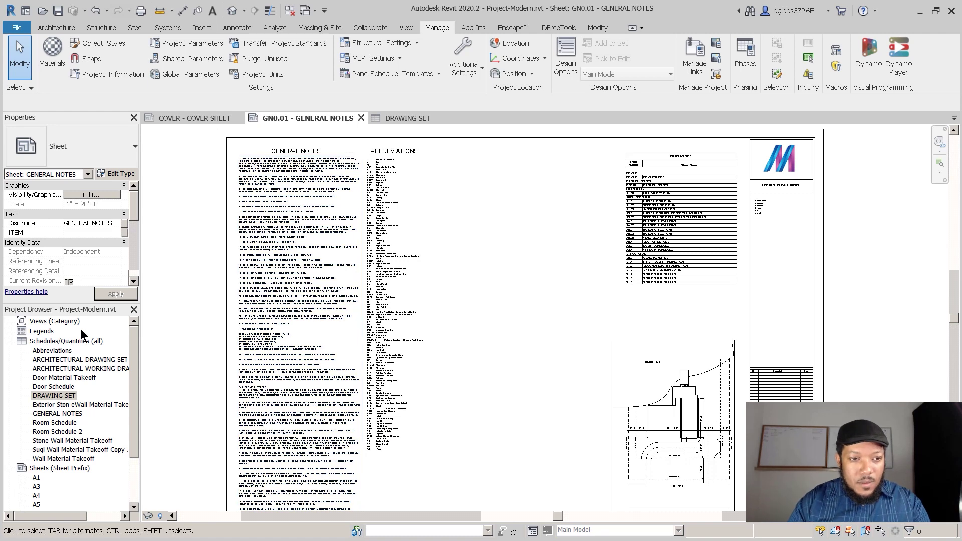
- Collapse all Project Browser groups and close the GN0.01 general notes sheet and the DRAWING SET schedule
right_click(96, 340)
left_click(122, 352)
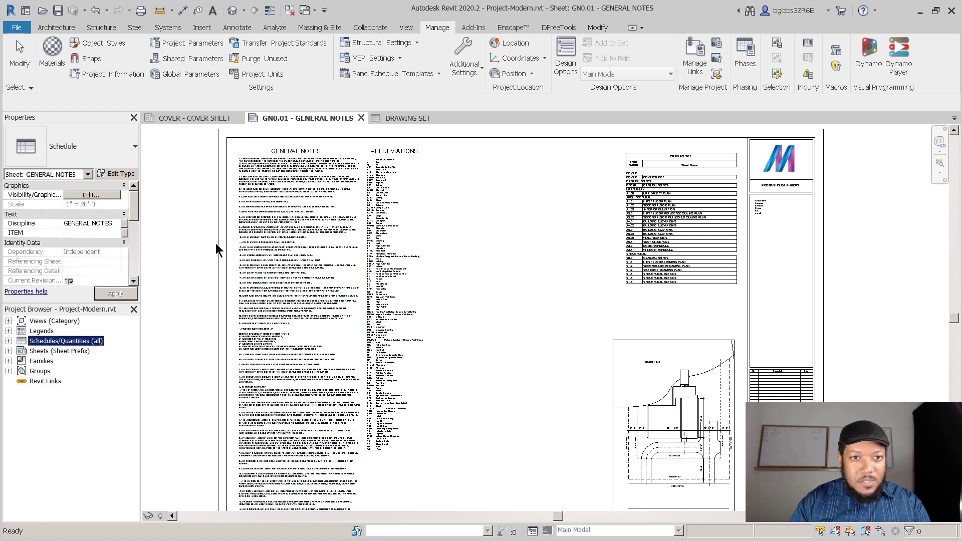
left_click(361, 118)
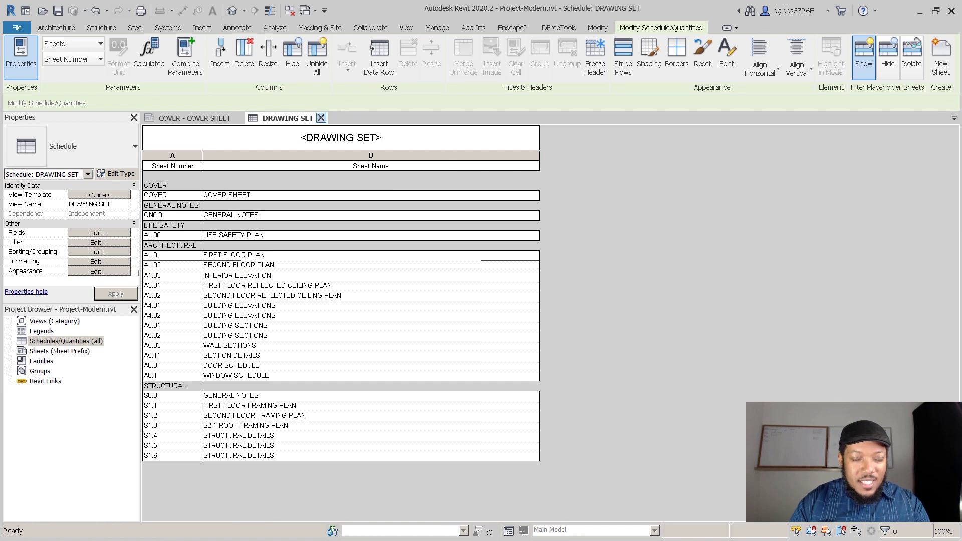
left_click(321, 118)
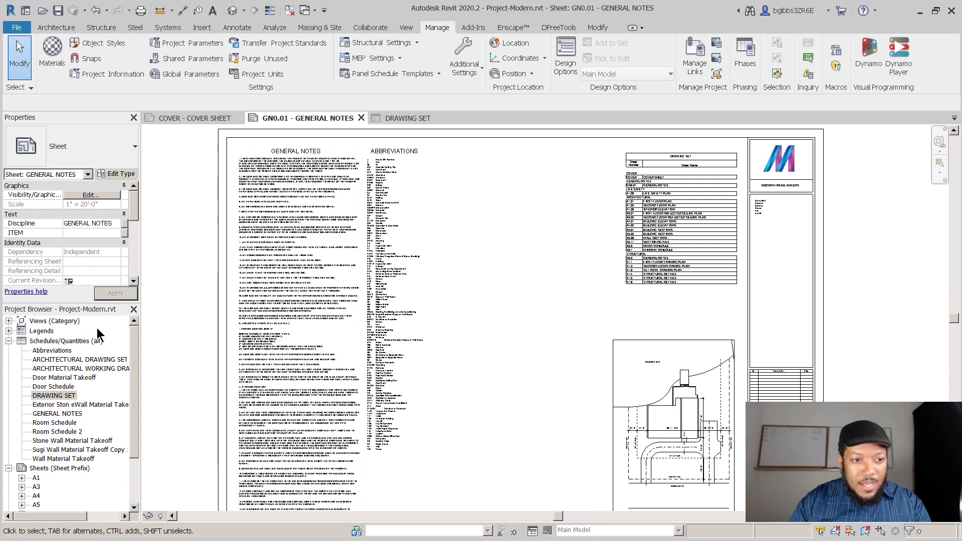
right_click(98, 332)
left_click(148, 356)
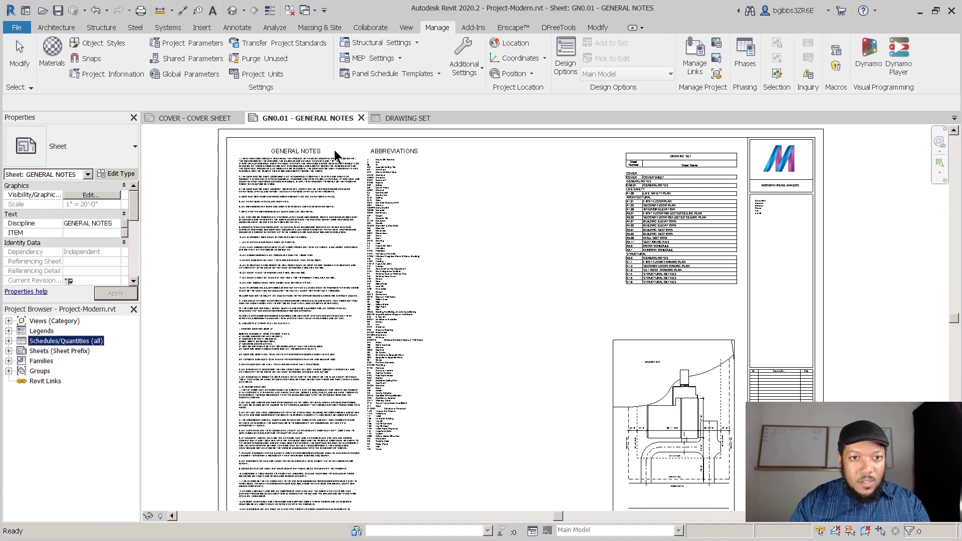
left_click(360, 118)
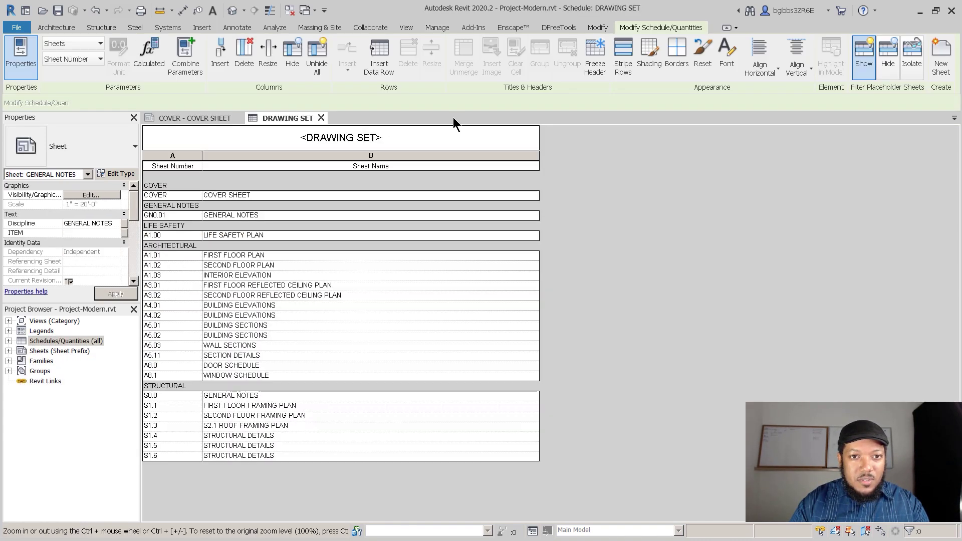
left_click(320, 118)
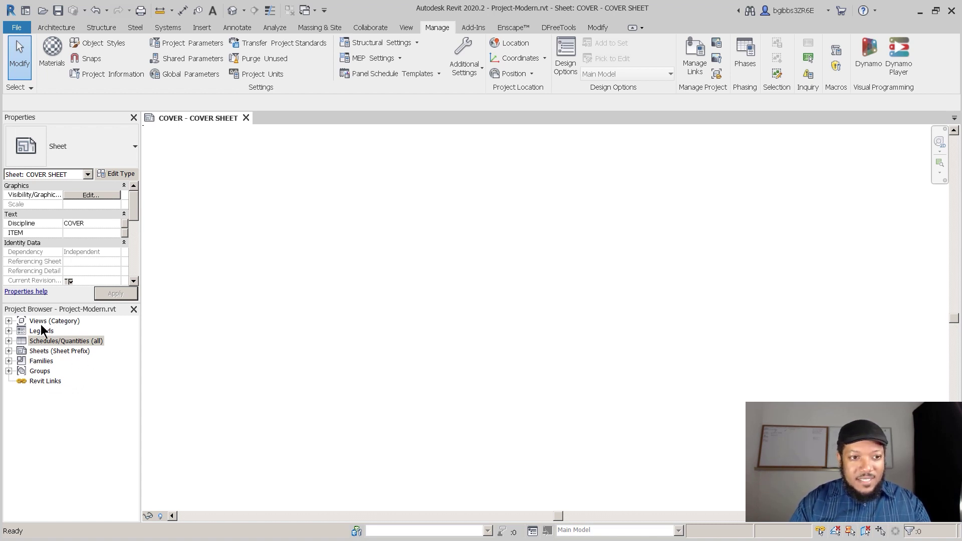
- Organize the Project Browser views by the Discipline scheme and look inside the Coordination group
left_click(8, 321)
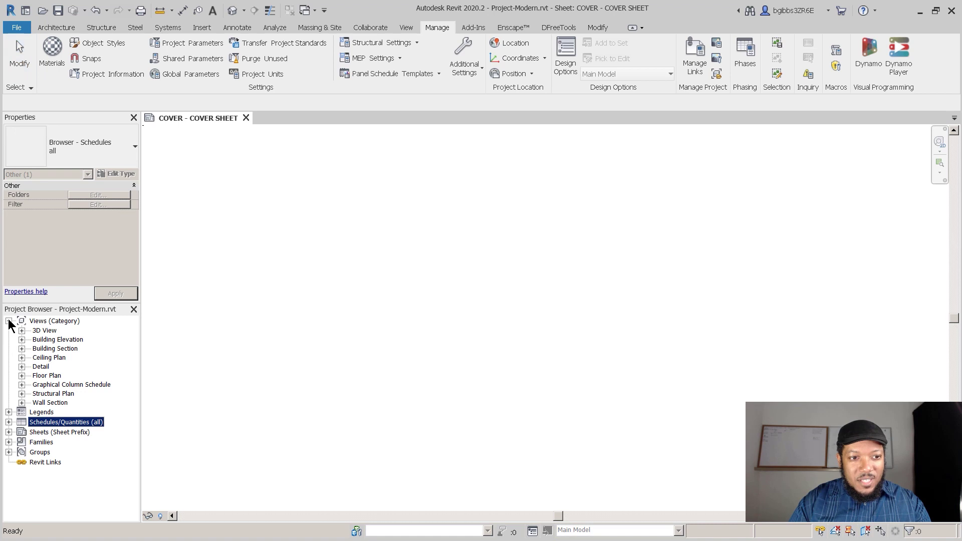
right_click(55, 323)
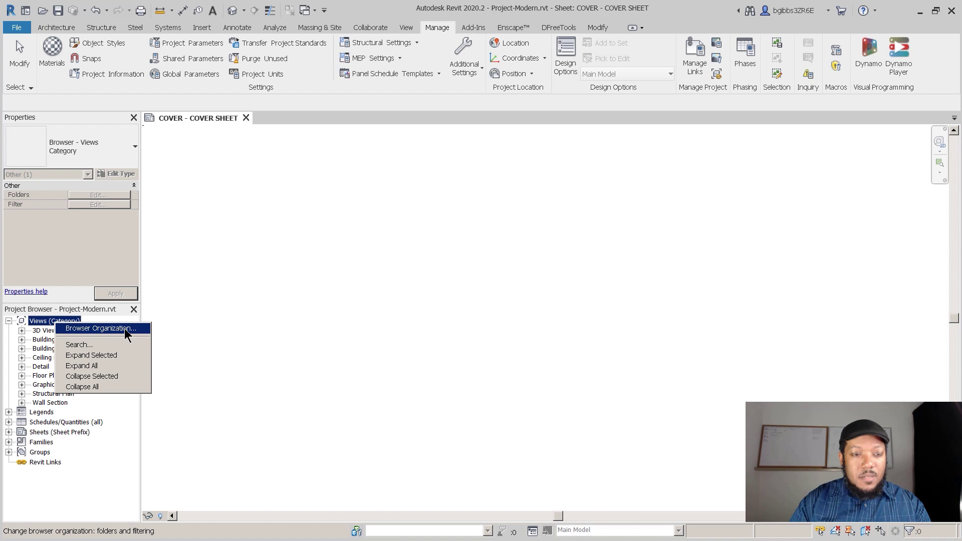
left_click(100, 328)
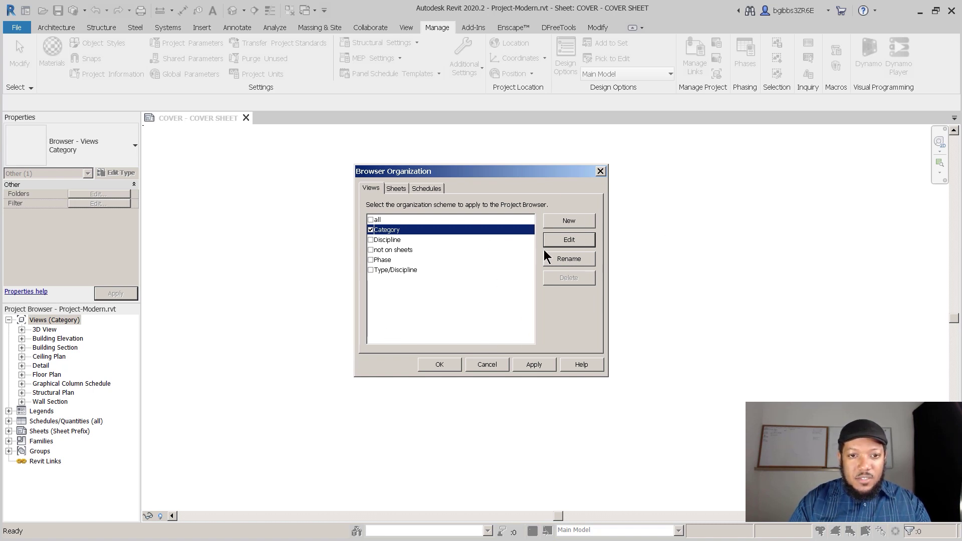
left_click(371, 237)
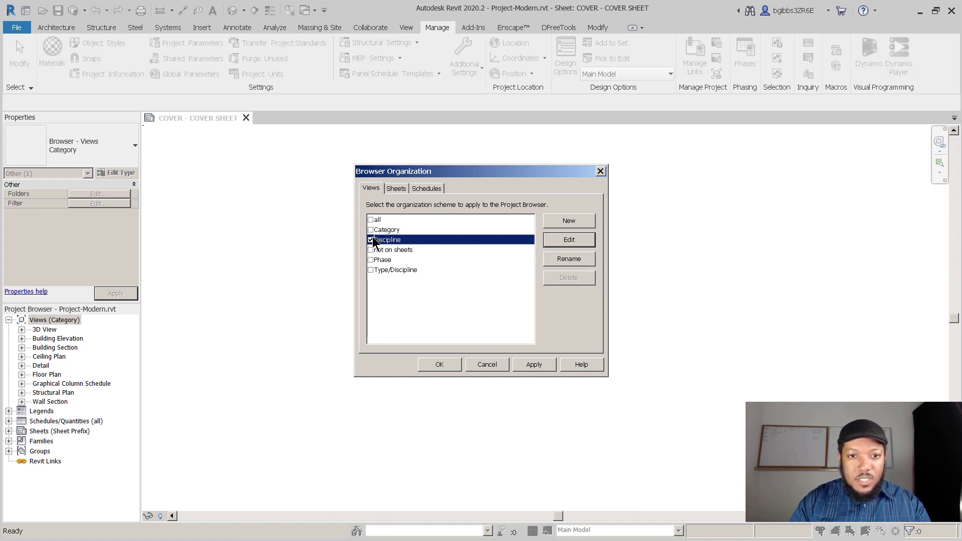
left_click(440, 362)
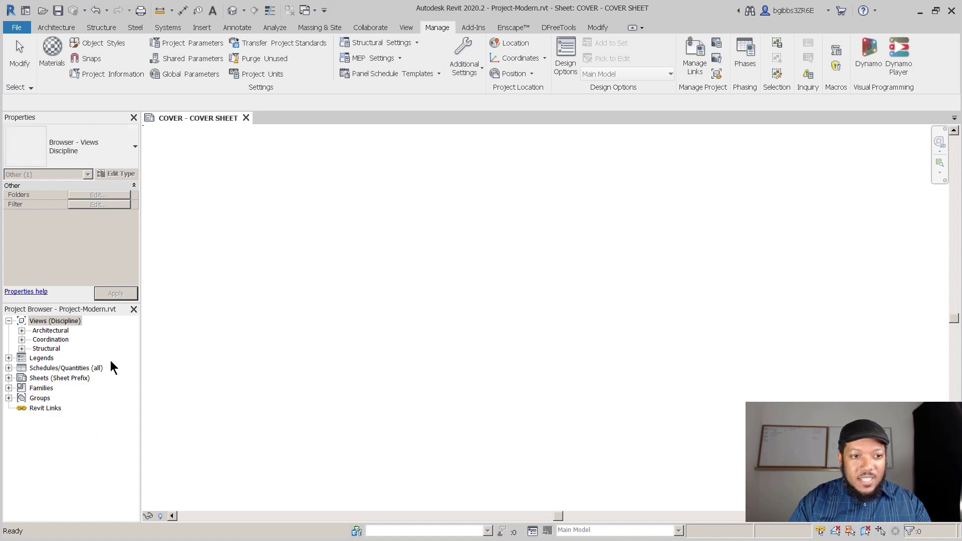
left_click(21, 340)
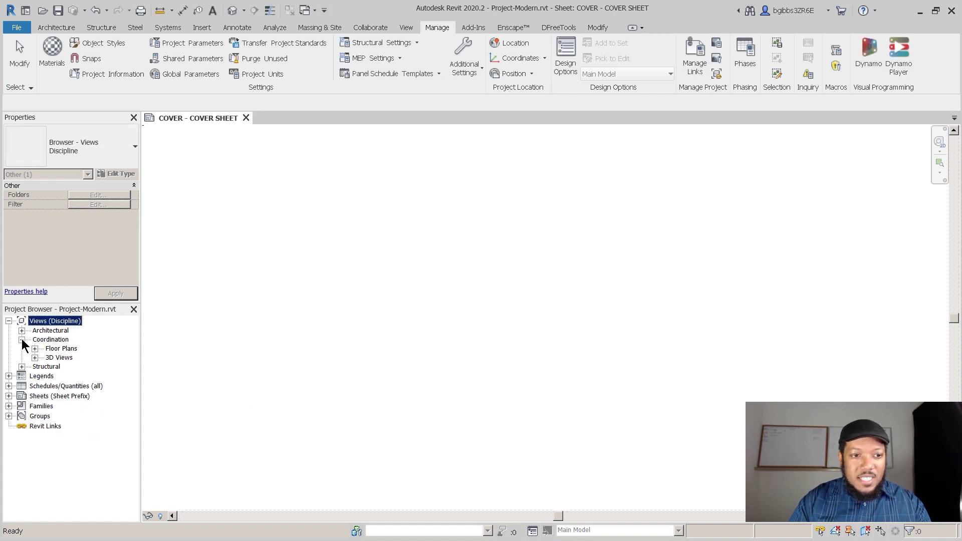
left_click(22, 339)
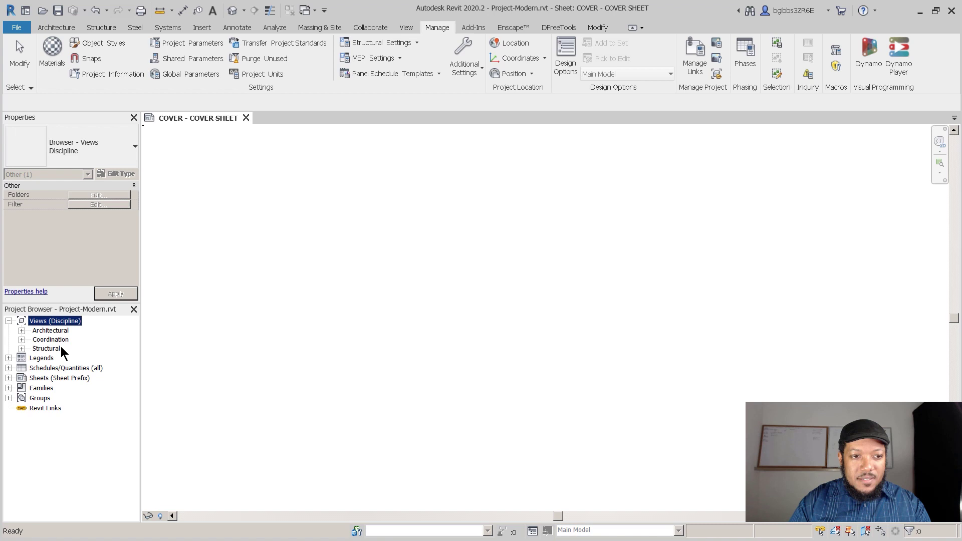
- Switch the Project Browser views to the Type/Discipline scheme and look inside the Structural Plans and Floor Plans groups
right_click(48, 326)
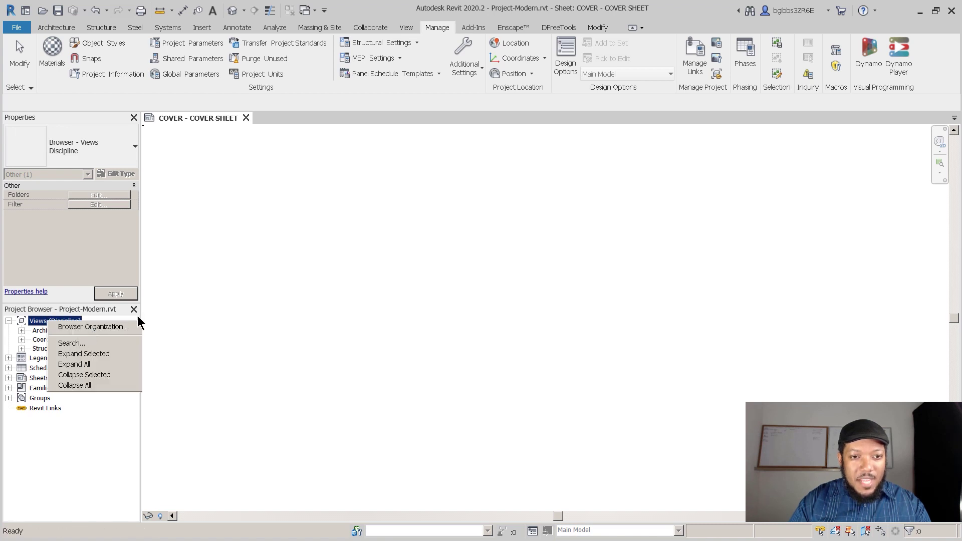
left_click(103, 332)
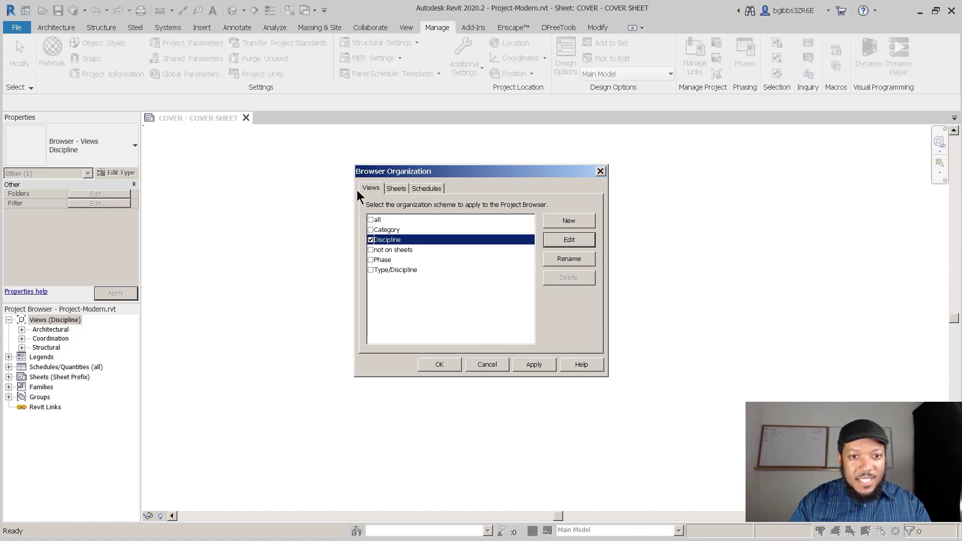
left_click(370, 270)
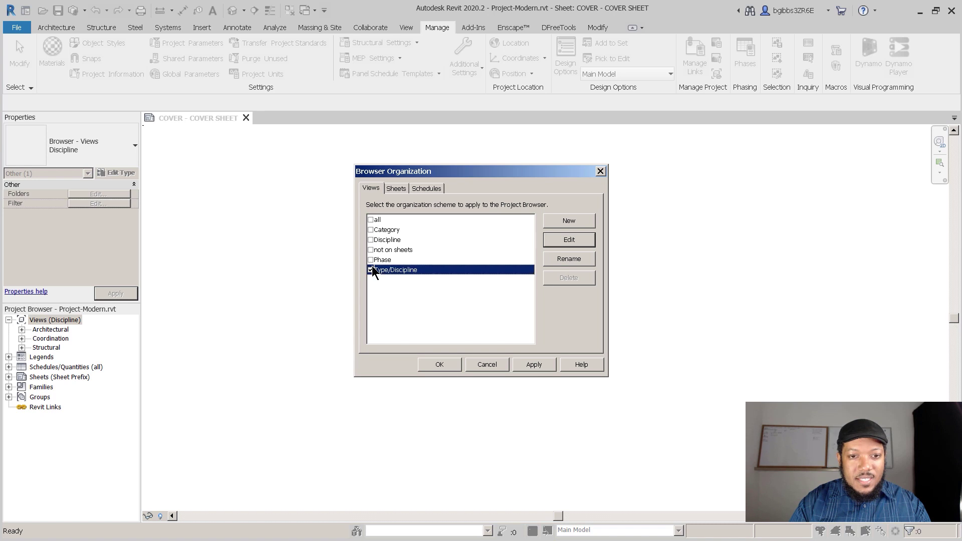
left_click(432, 360)
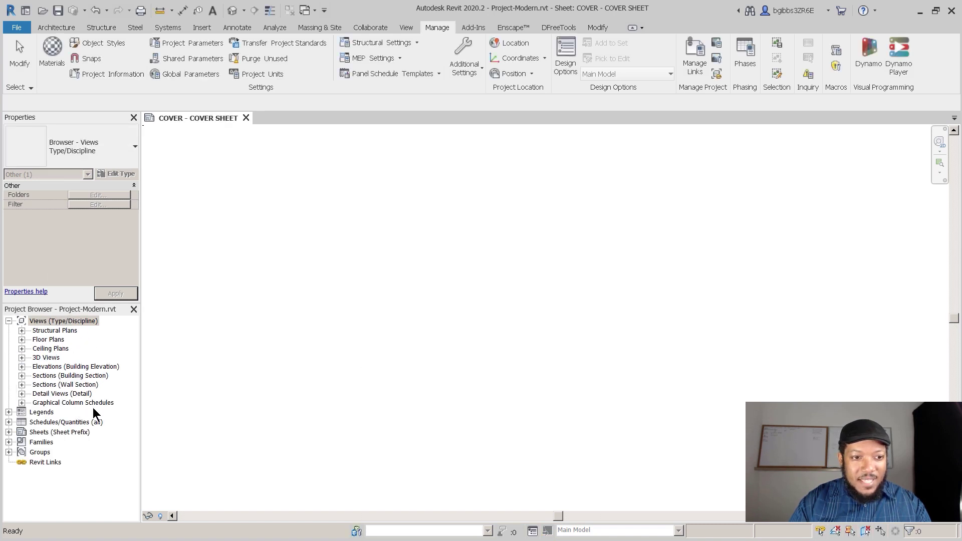
left_click(22, 330)
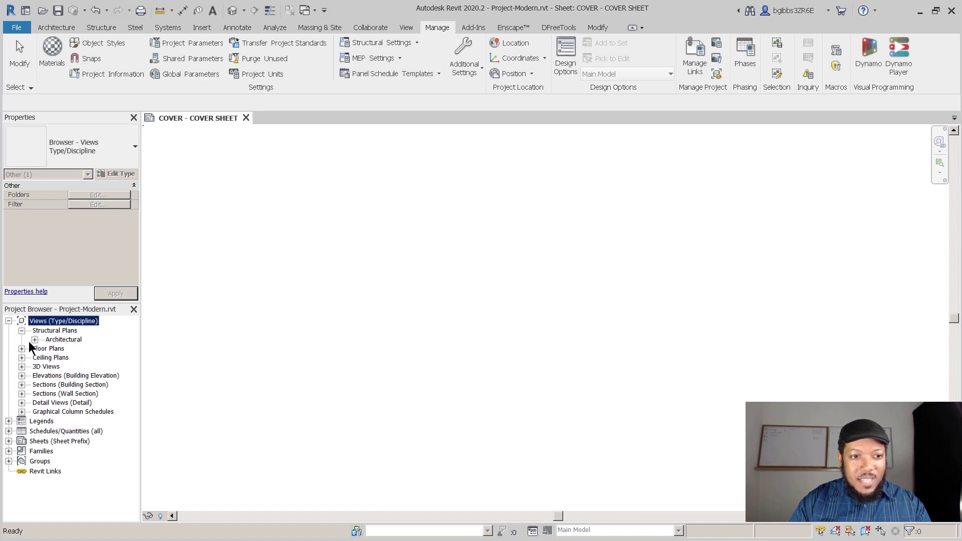
left_click(22, 349)
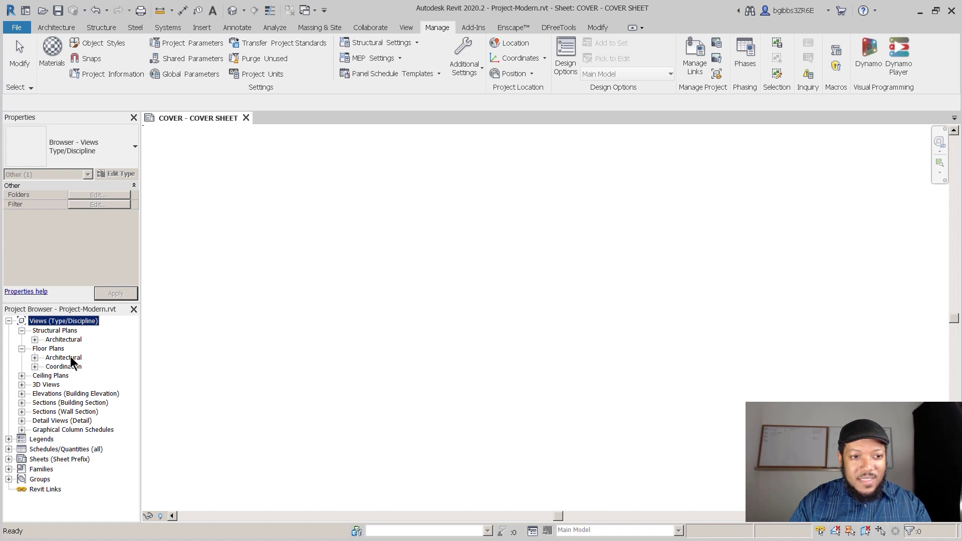
left_click(22, 331)
left_click(22, 340)
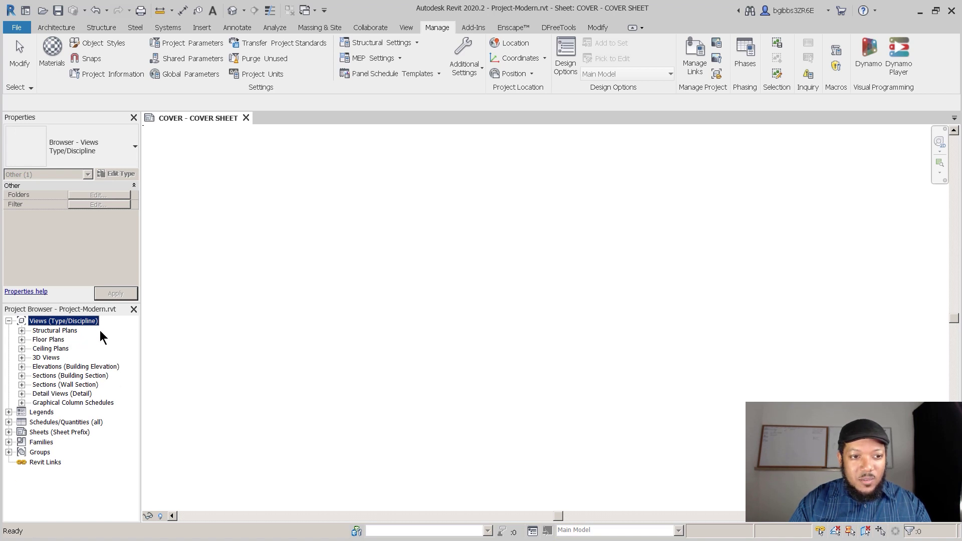
- Select the Category scheme for the browser's views and review its grouping and sorting rules without changing them
right_click(84, 321)
left_click(106, 327)
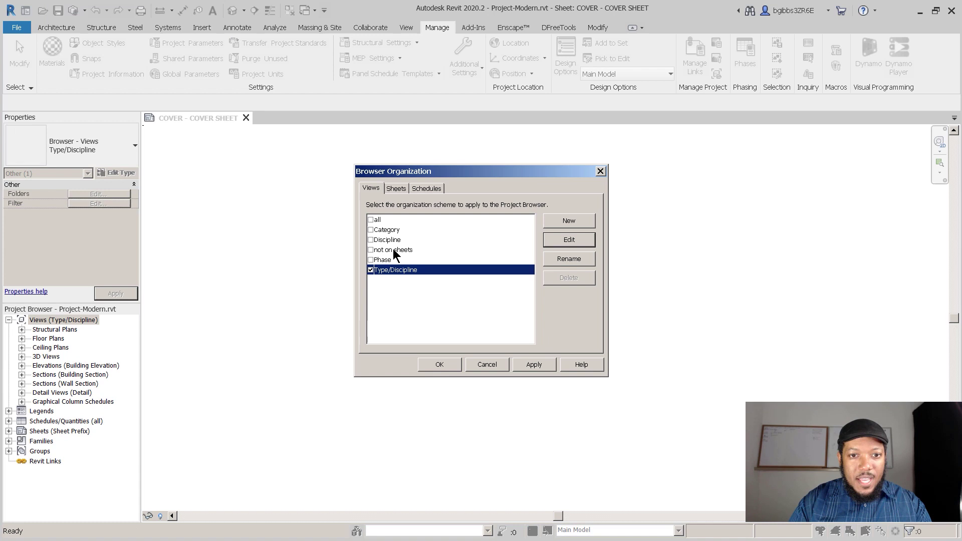
left_click(372, 228)
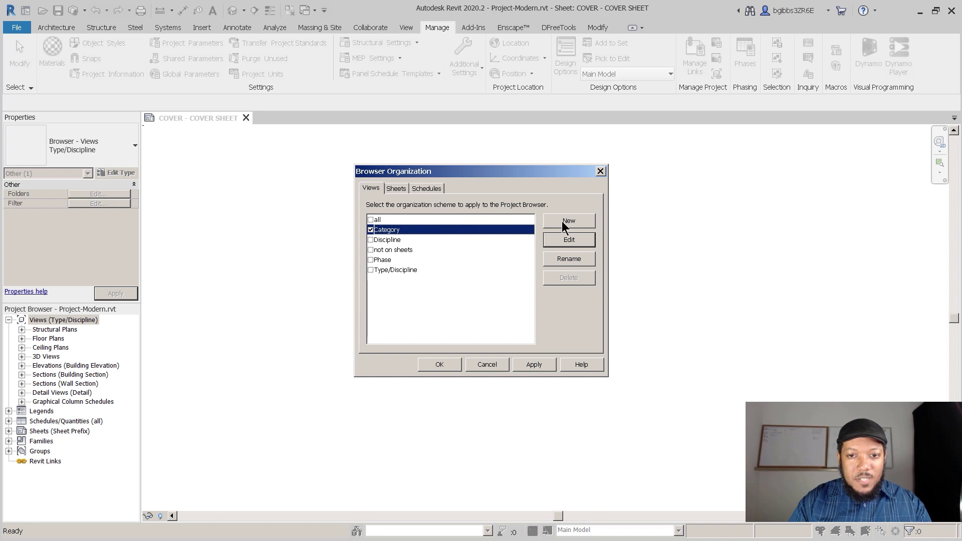
left_click(590, 240)
left_click(436, 126)
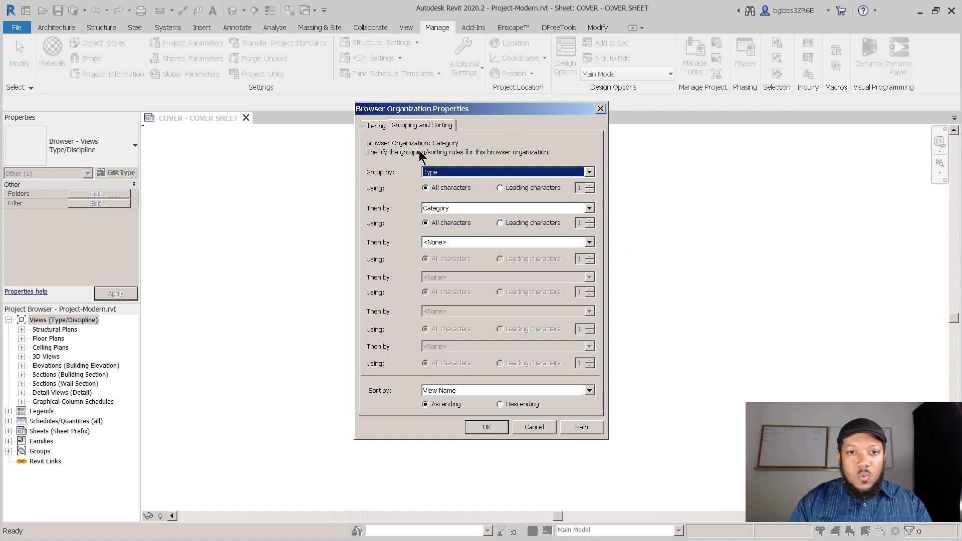
left_click(537, 429)
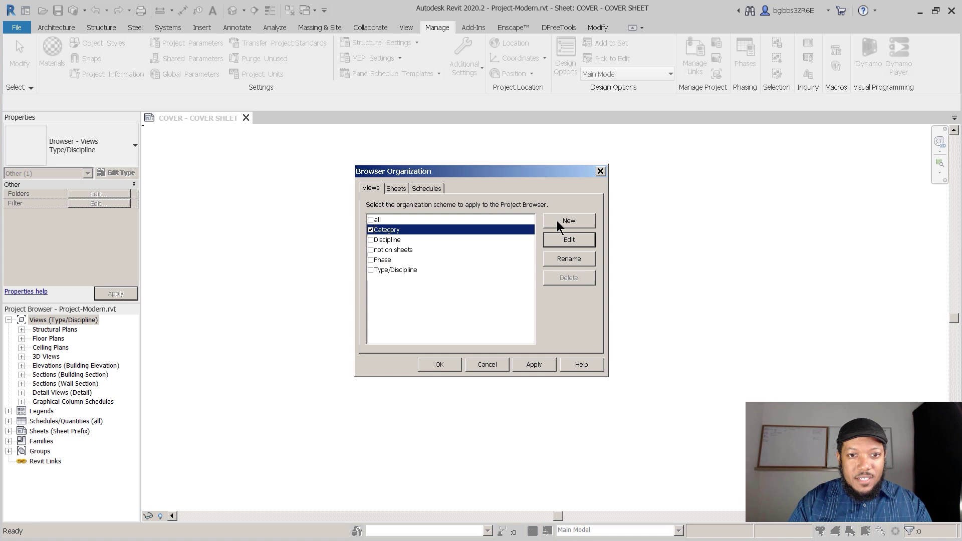
- Create a new browser organization for views named "Classicifcation"
left_click(589, 218)
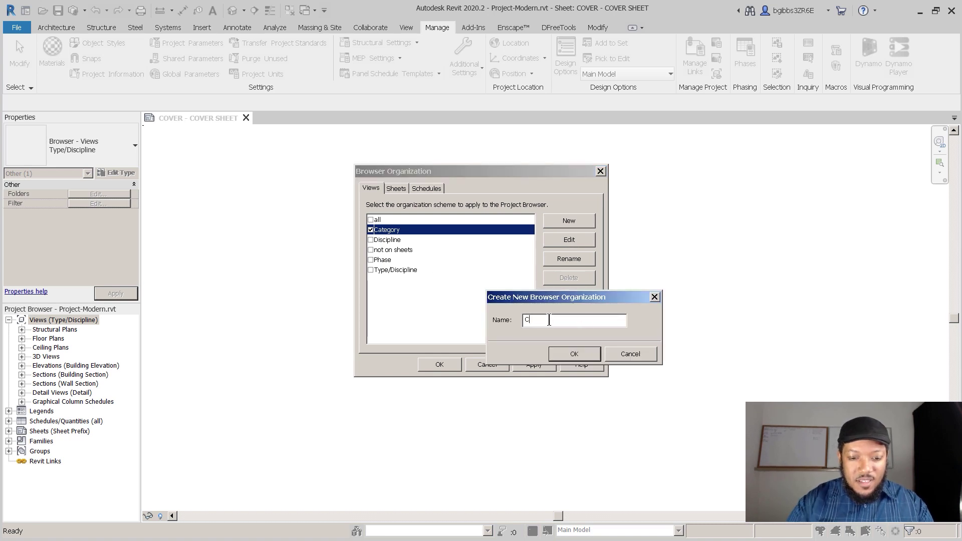
type("Categor")
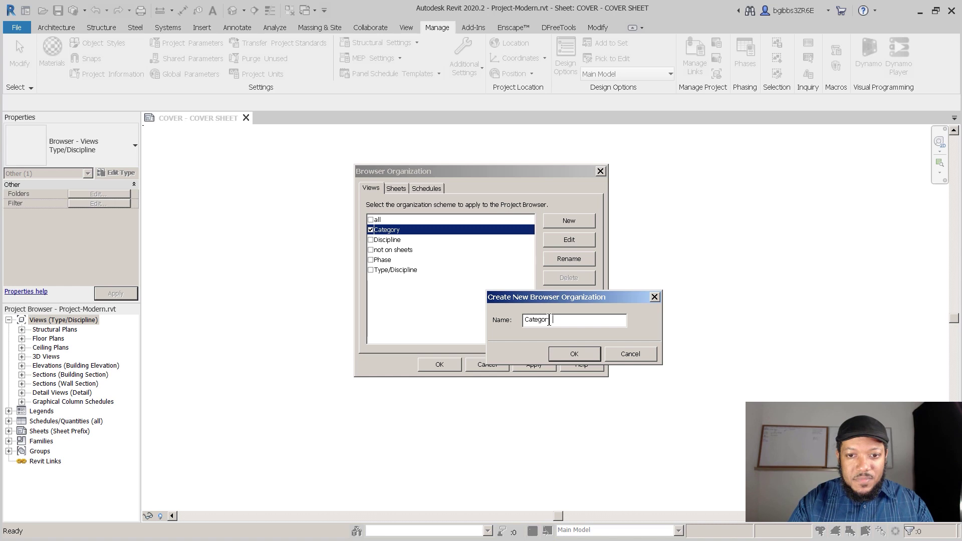
double_click(548, 321)
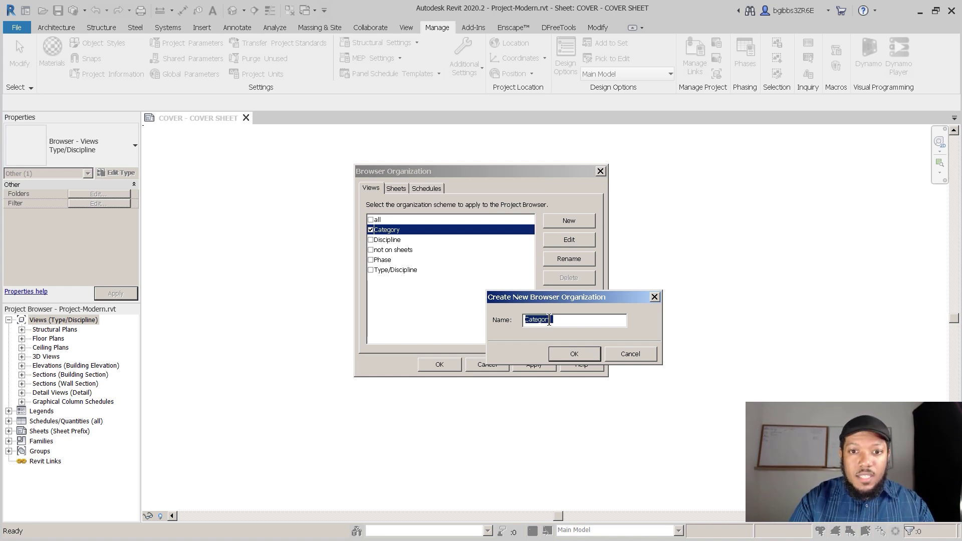
type("Classicifcation")
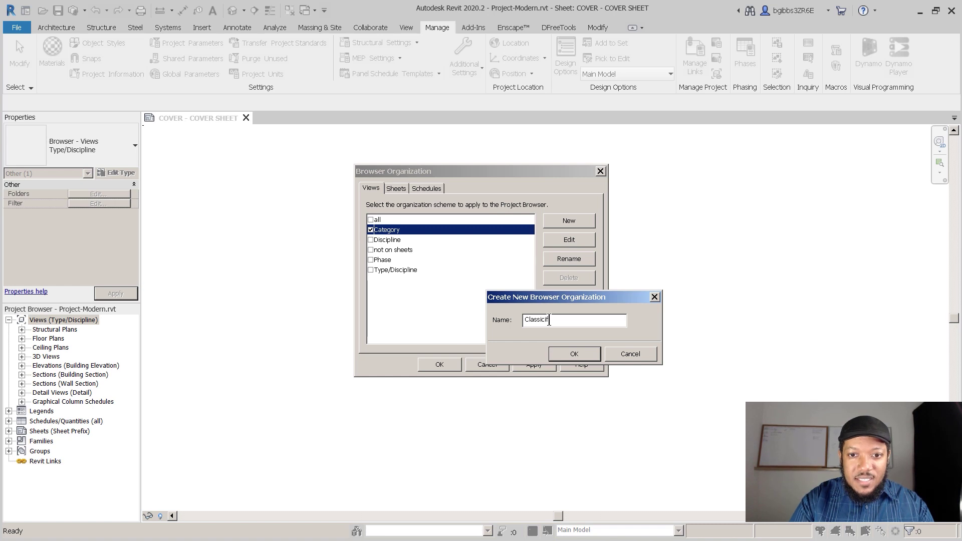
left_click(572, 354)
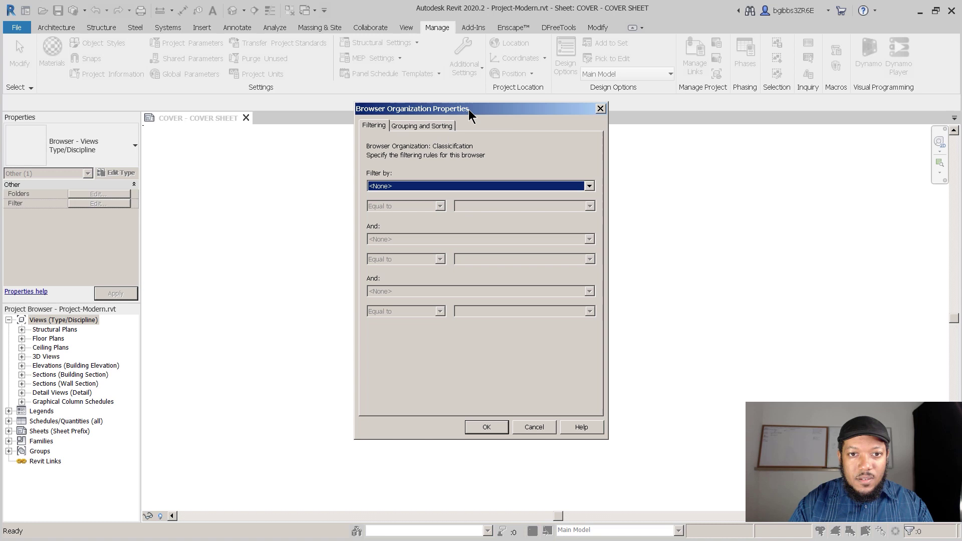
- Check the grouping criteria available for the new organization, leave it ungrouped, and apply the Category scheme to the views
left_click_drag(471, 115, 350, 120)
left_click(305, 130)
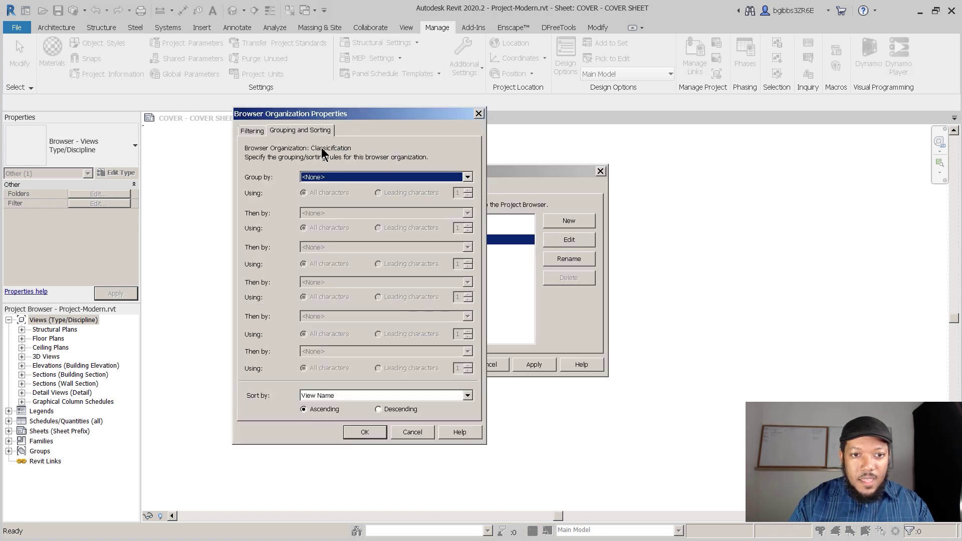
left_click(325, 179)
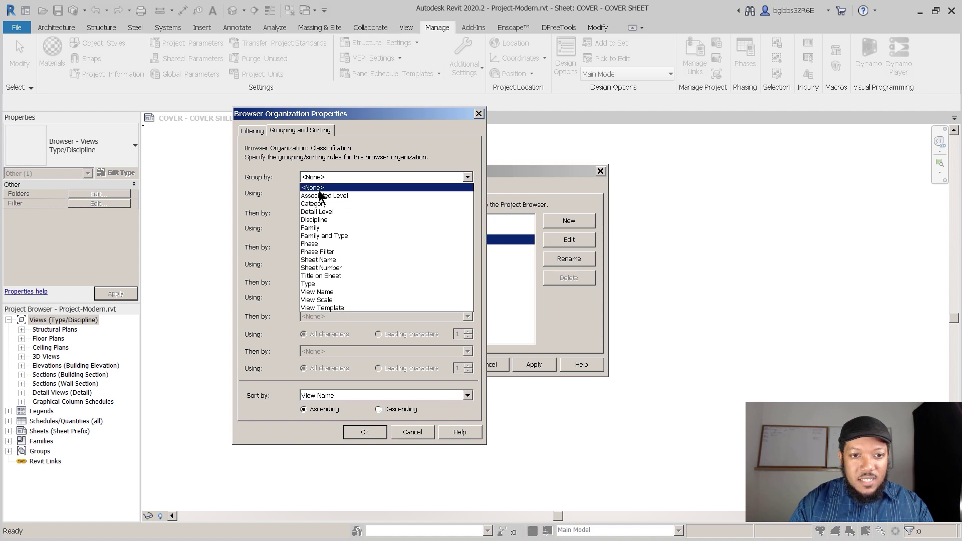
left_click(360, 426)
left_click(365, 432)
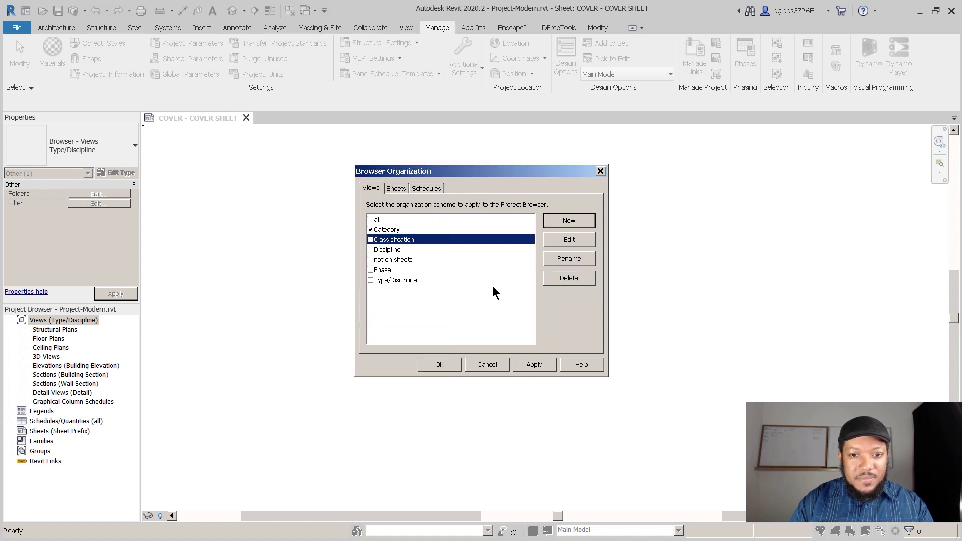
left_click(445, 363)
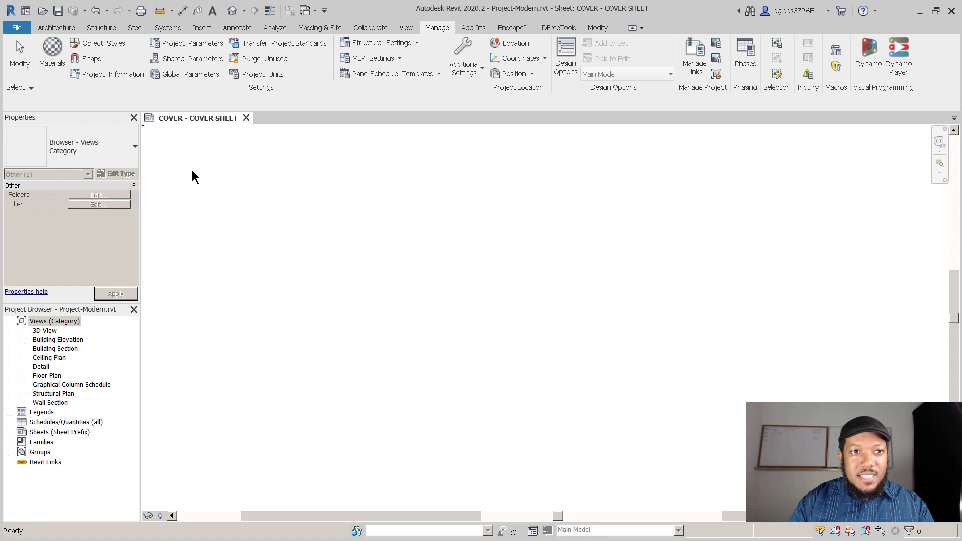
- Start a new project parameter named "Classification" with Text as its type of parameter
left_click(194, 44)
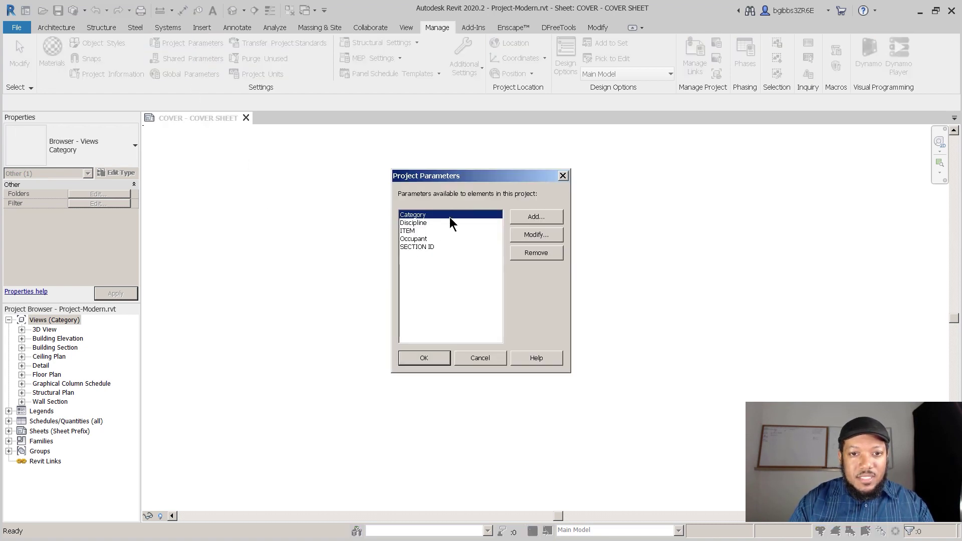
left_click(535, 217)
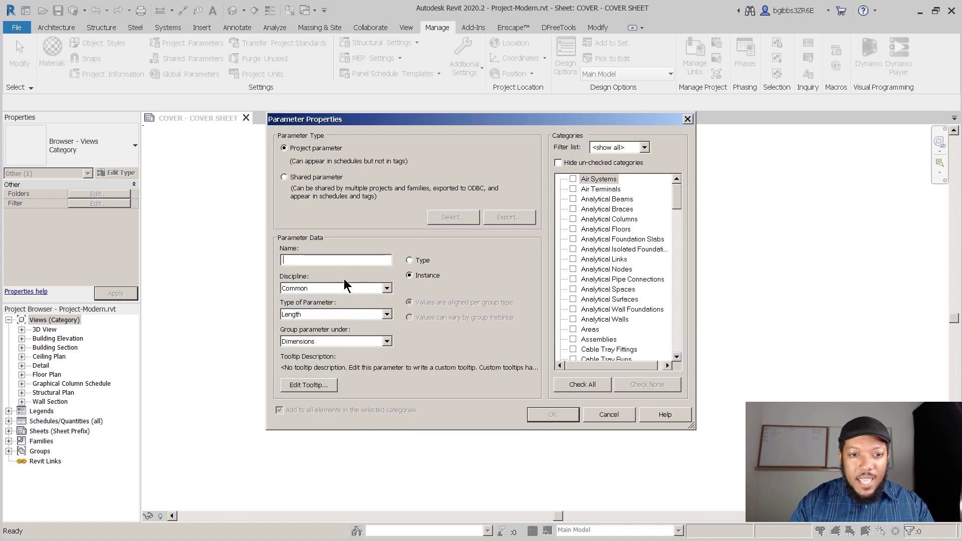
left_click(319, 314)
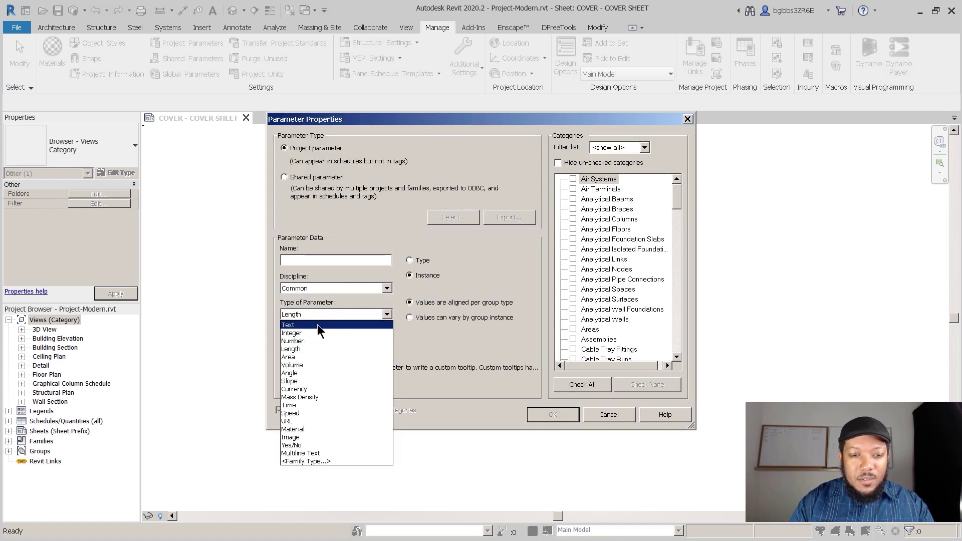
left_click(322, 325)
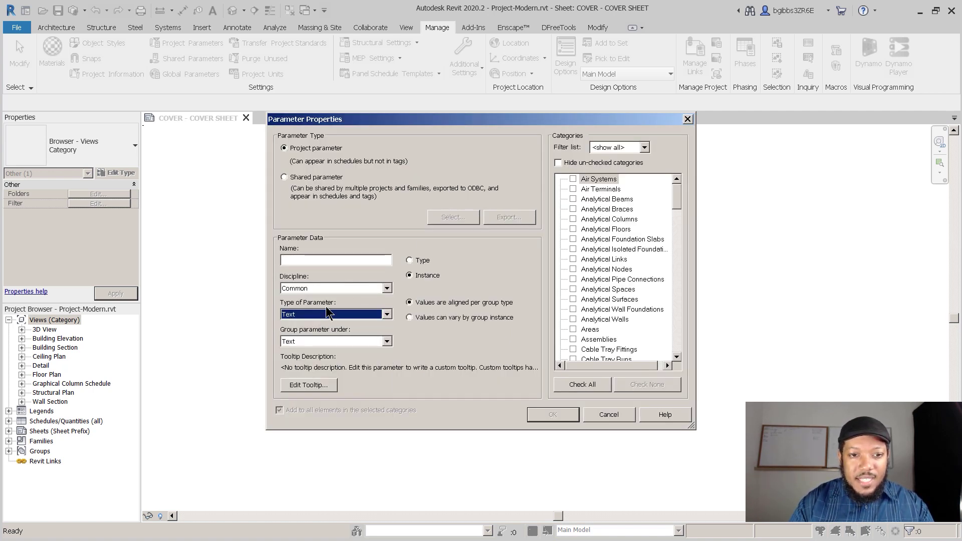
left_click(338, 260)
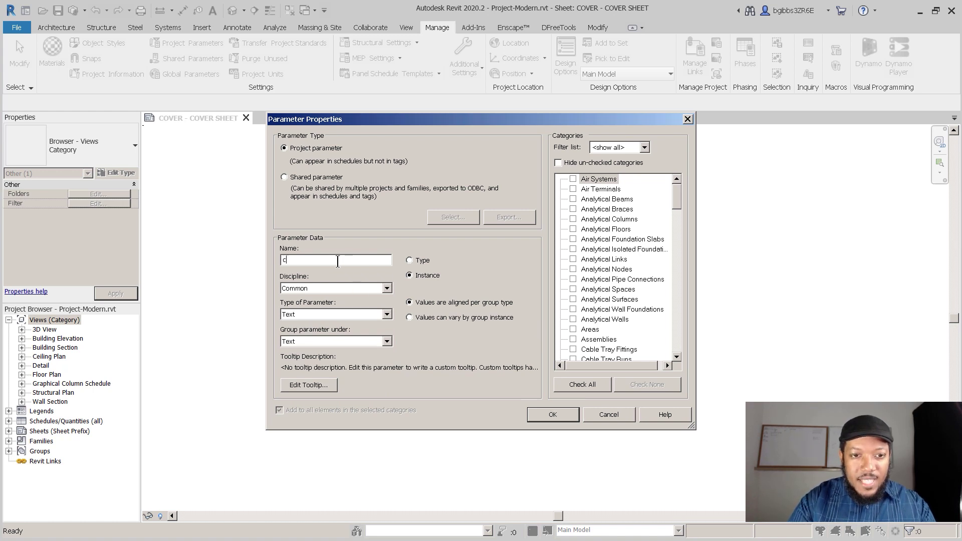
type("Classification")
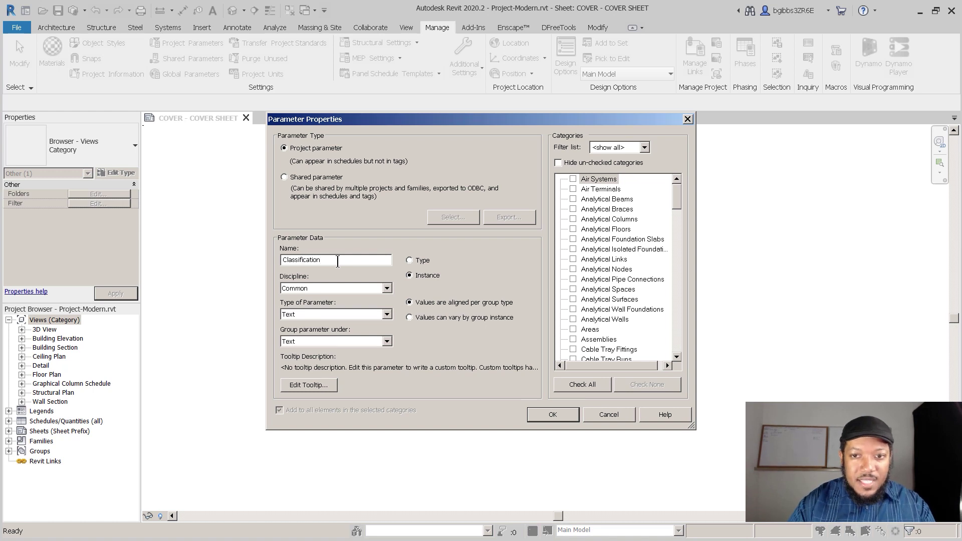
- Assign the Classification parameter to the Views category
left_click_drag(677, 199, 659, 281)
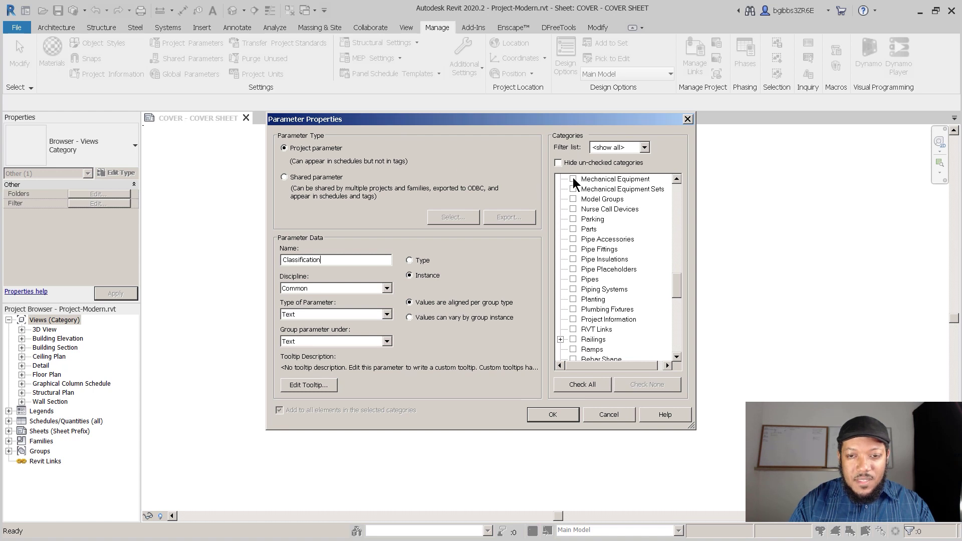
left_click_drag(674, 285, 639, 336)
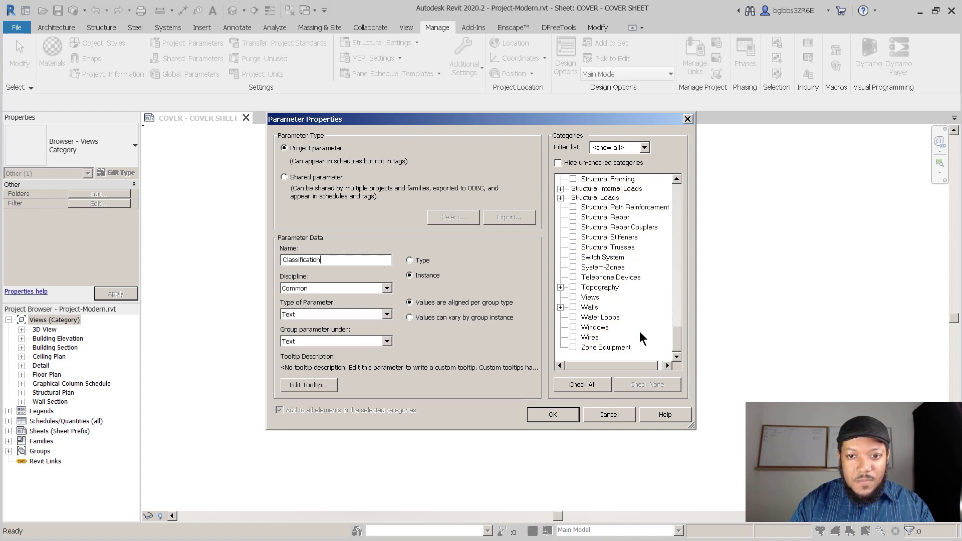
left_click(573, 297)
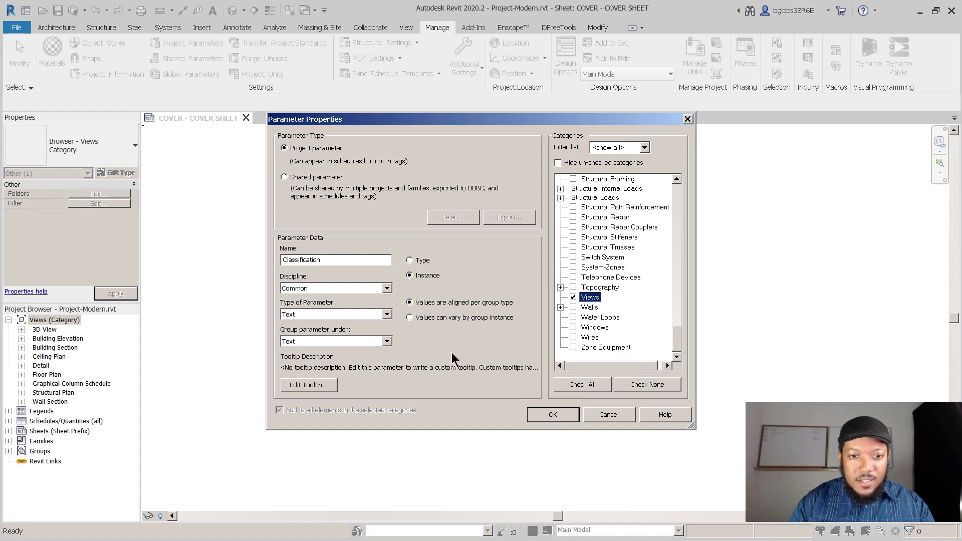
- Keep the parameter grouped under Text and finish adding it to the project without assigning a value
left_click(389, 343)
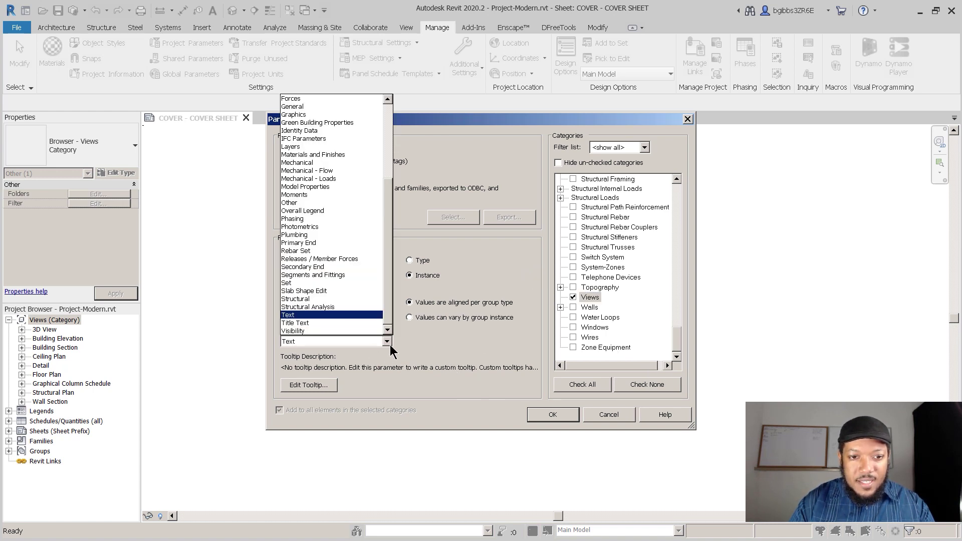
left_click(407, 345)
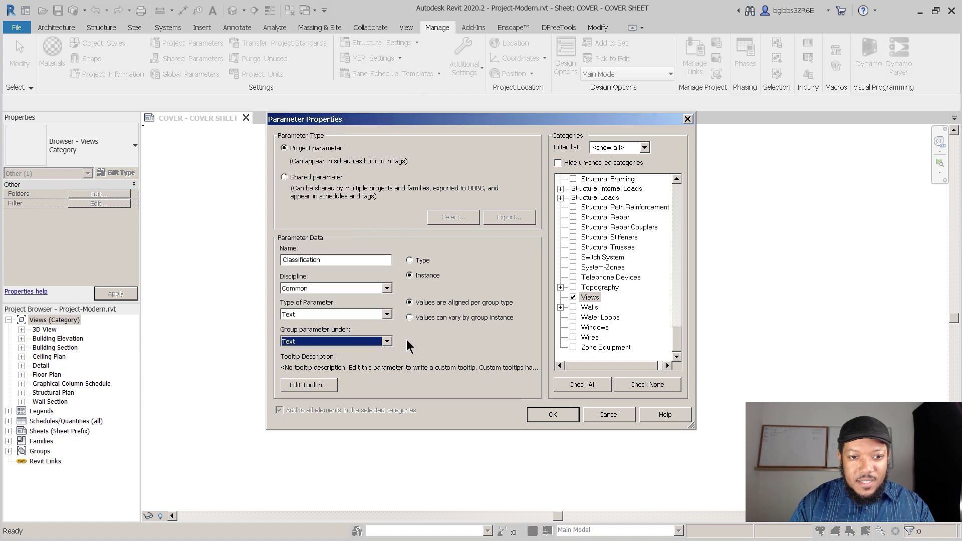
left_click(387, 342)
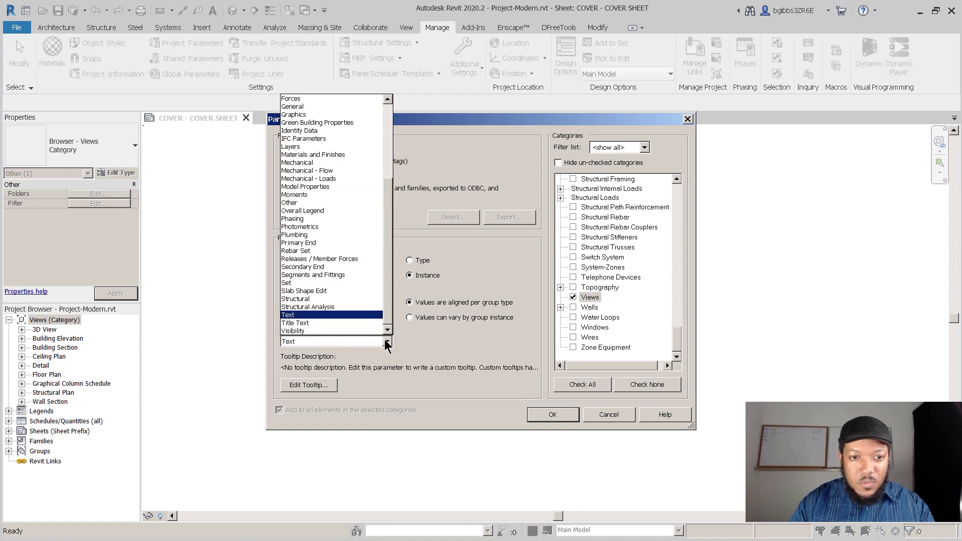
left_click(416, 340)
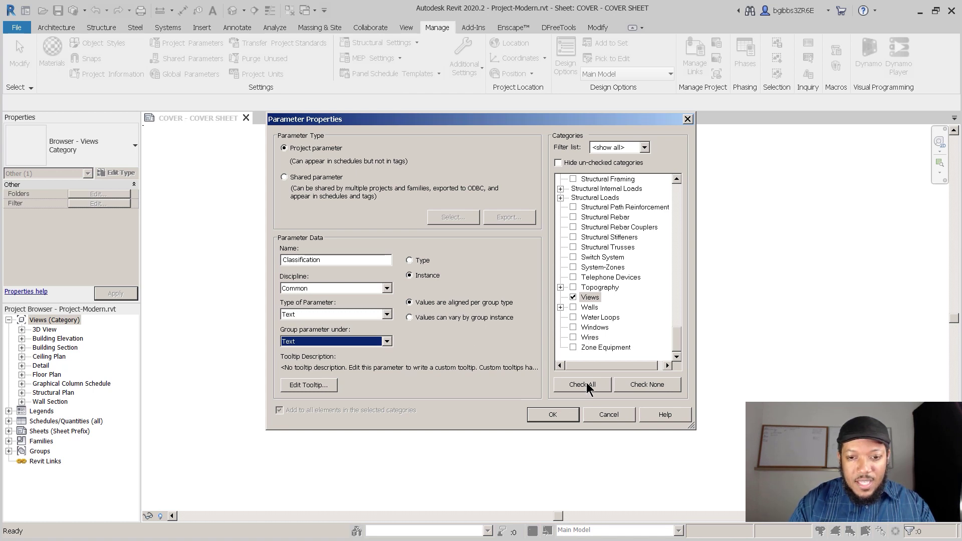
left_click(552, 414)
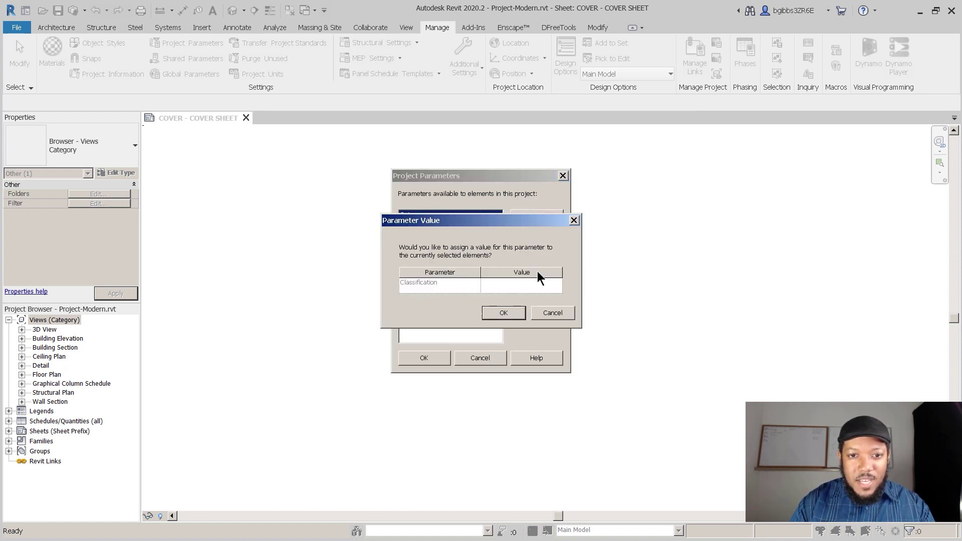
left_click(503, 312)
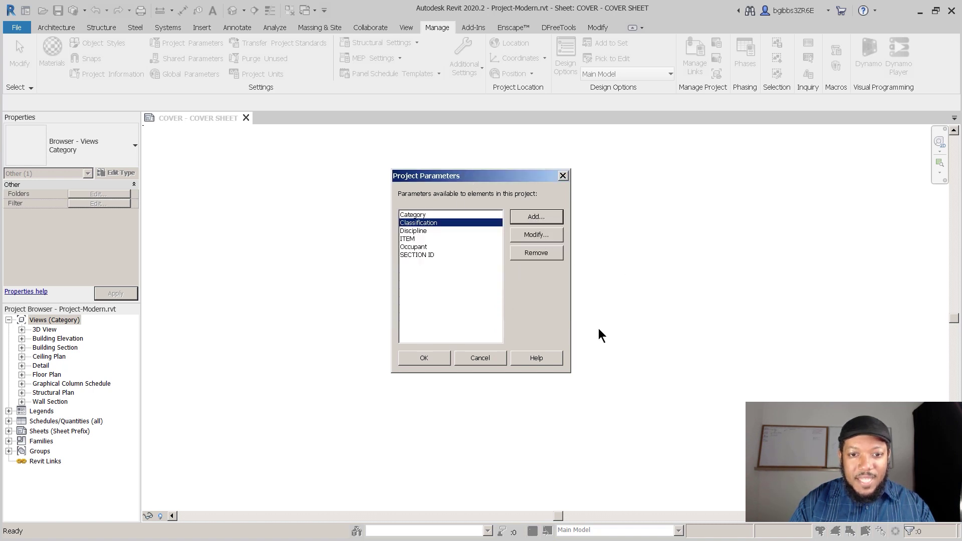
left_click(425, 357)
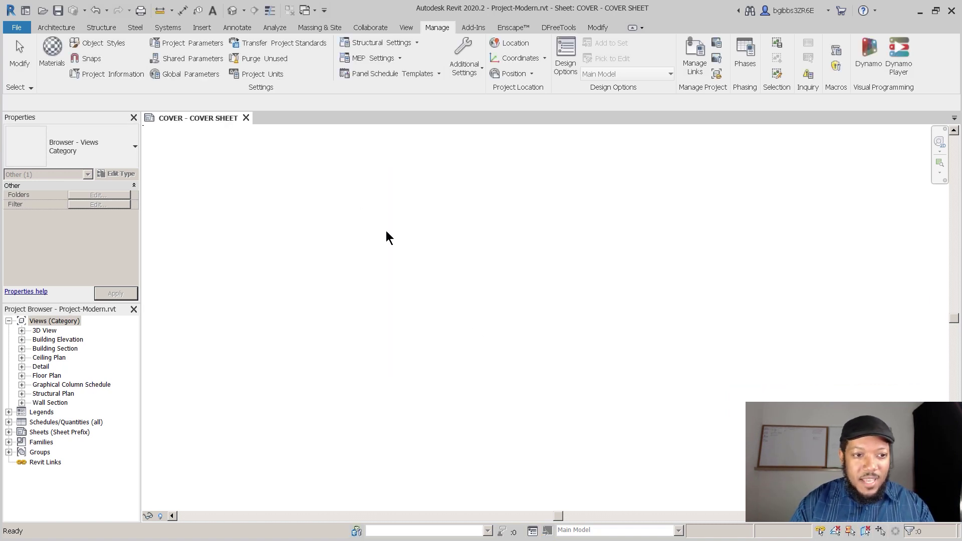
- Select the Classicifcation scheme as the browser organization for the project's views
right_click(61, 321)
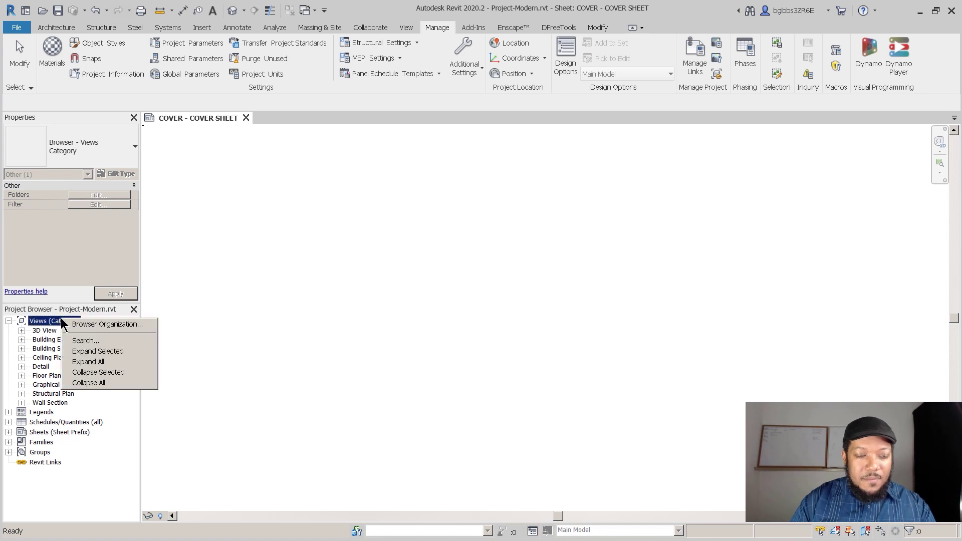
left_click(84, 324)
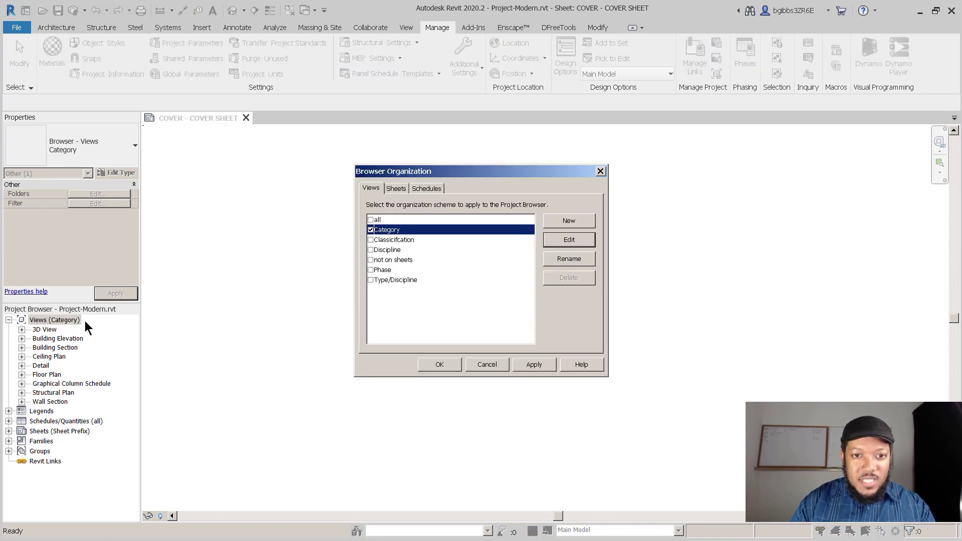
left_click(386, 241)
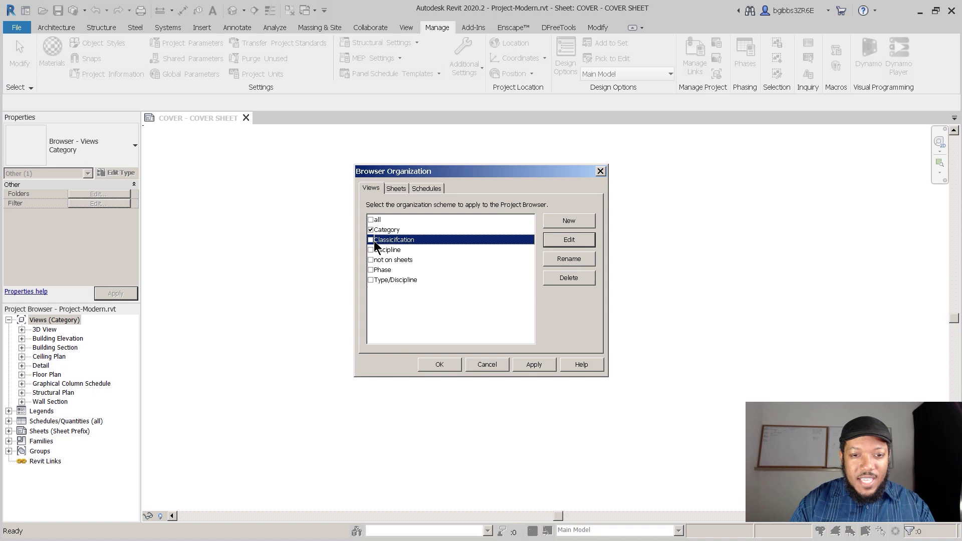
left_click(371, 240)
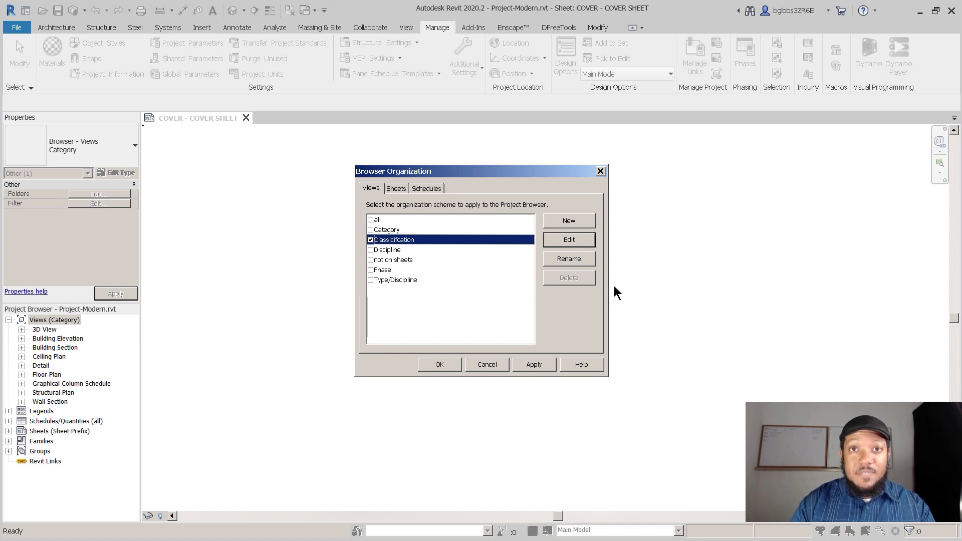
- Group the Classicifcation scheme by Classification and then by Type, and apply it to the Project Browser
left_click(569, 239)
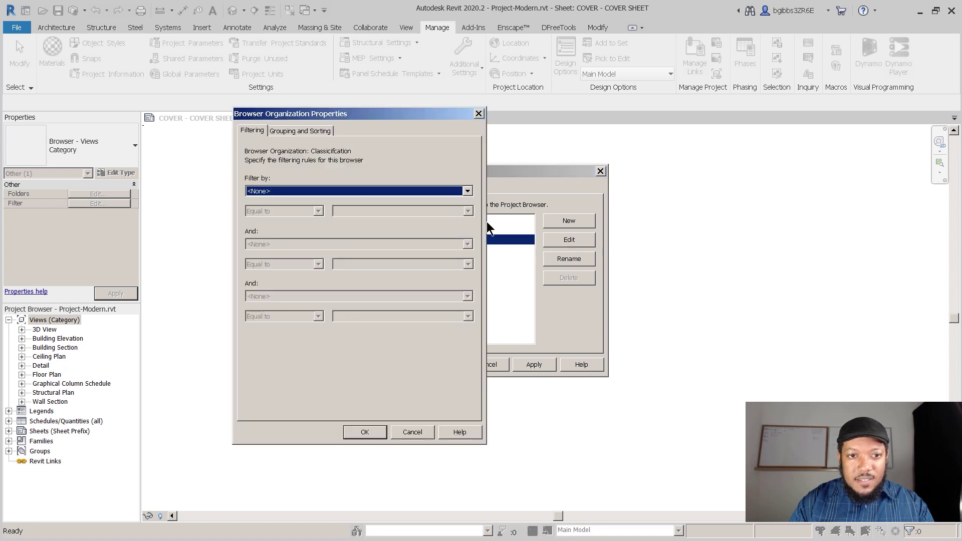
left_click(297, 131)
left_click(325, 177)
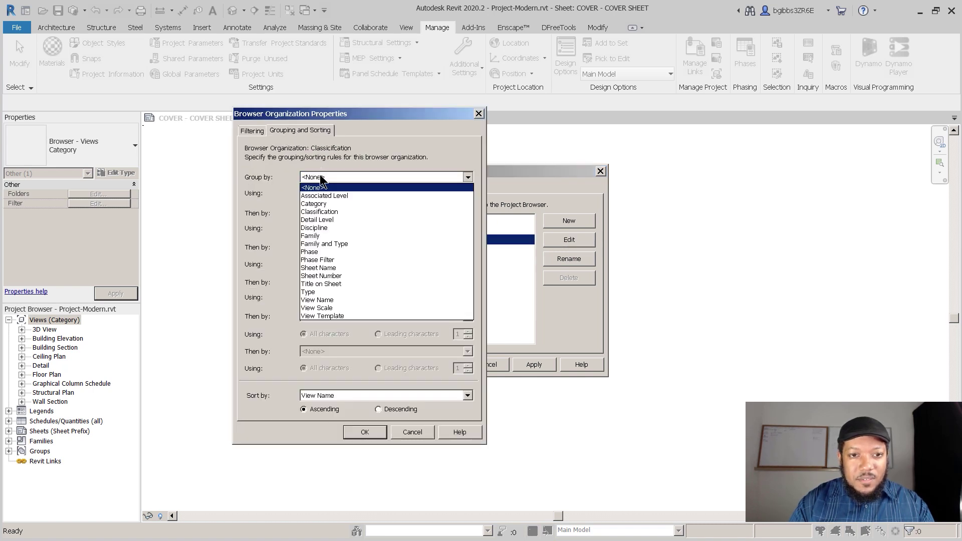
left_click(335, 212)
left_click(347, 210)
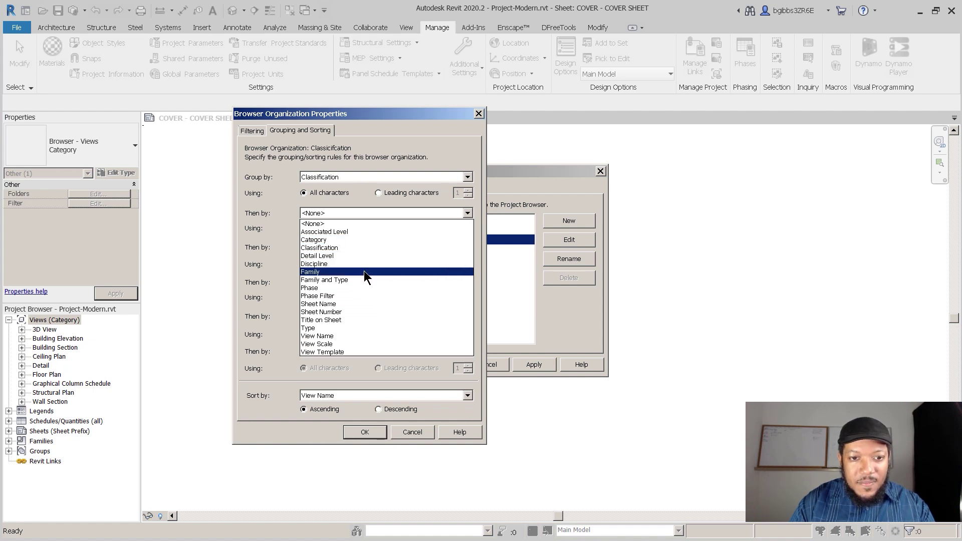
left_click(360, 327)
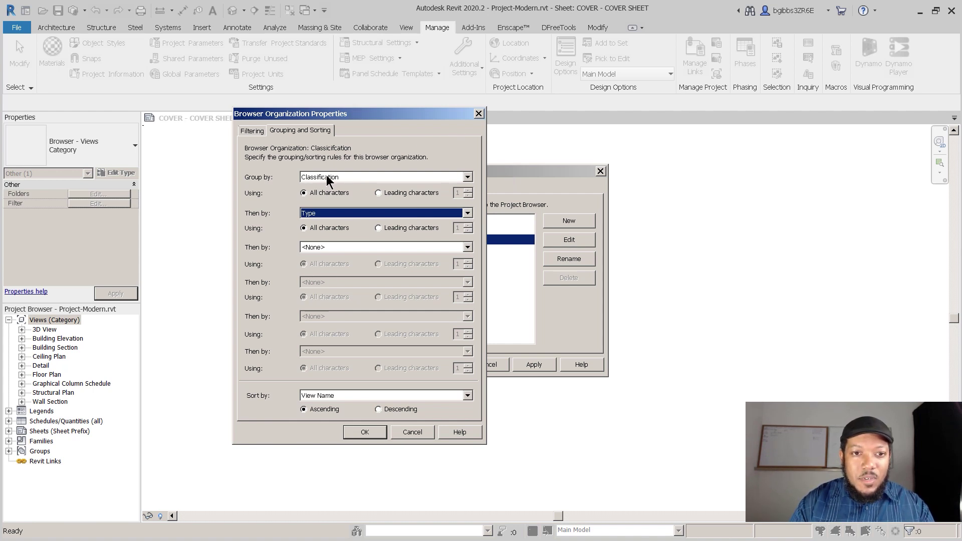
left_click(366, 431)
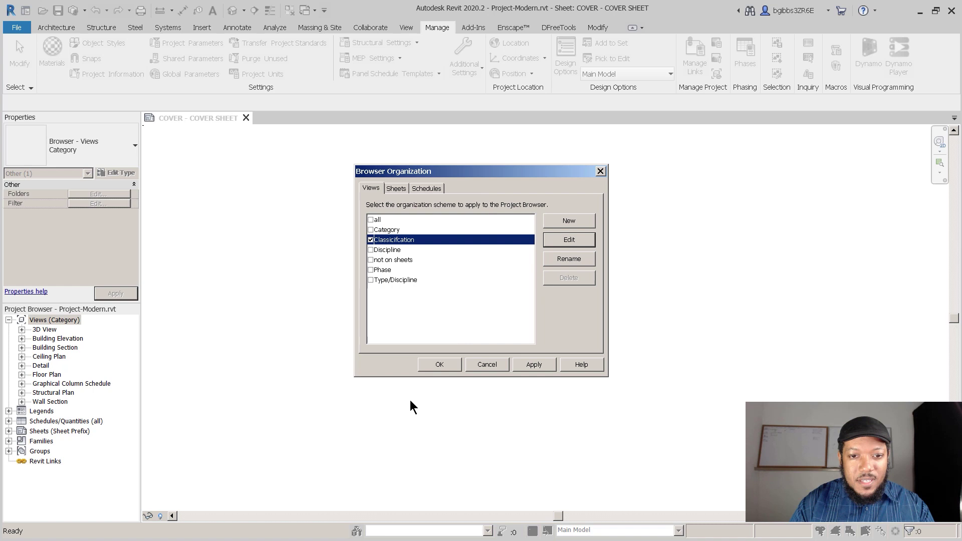
left_click(443, 365)
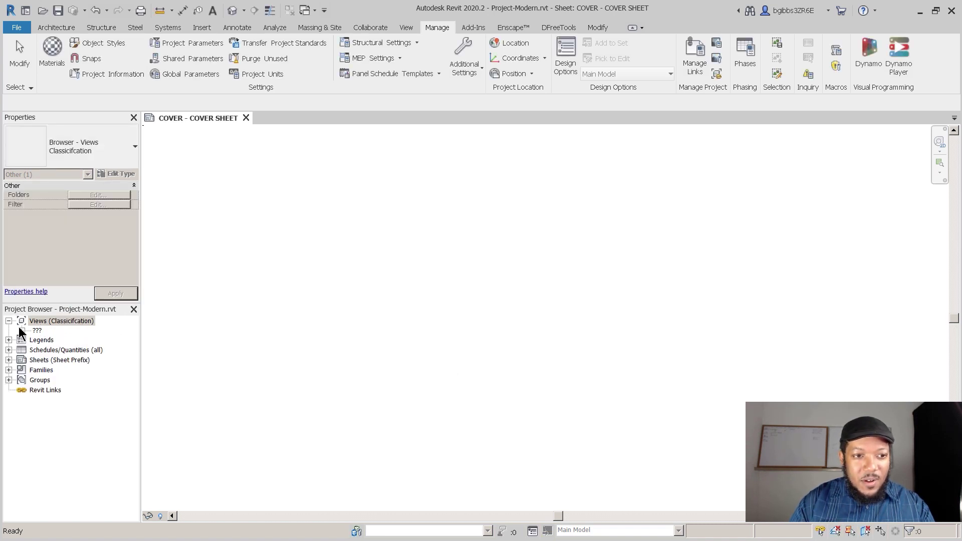
- Expand the Floor Plan group under ??? and examine the Classification and view template properties of the 1st FLOOR plan
left_click(21, 331)
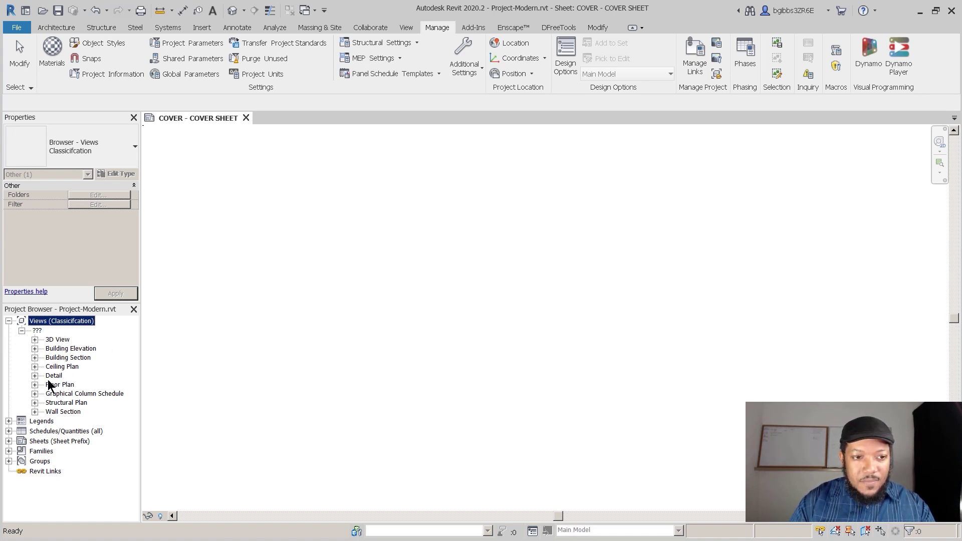
left_click(35, 384)
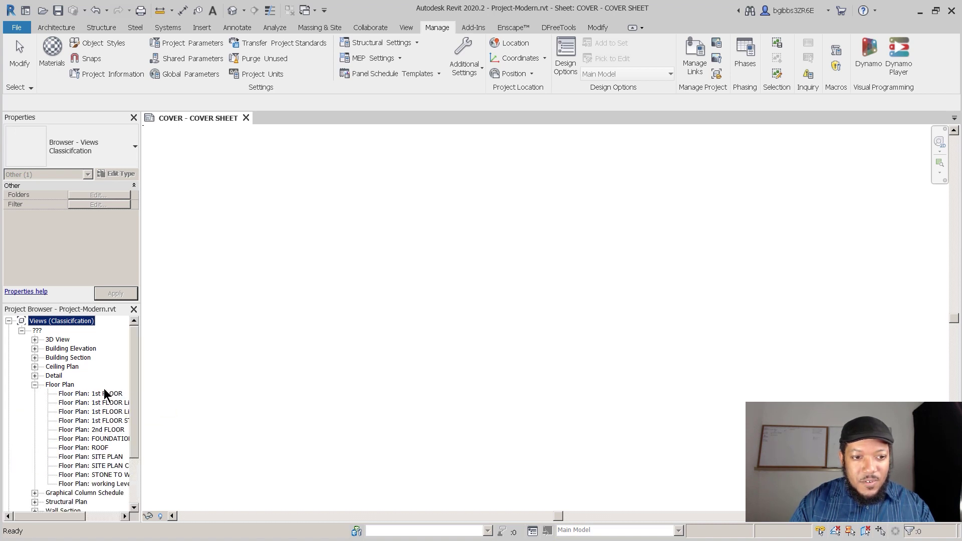
left_click(103, 392)
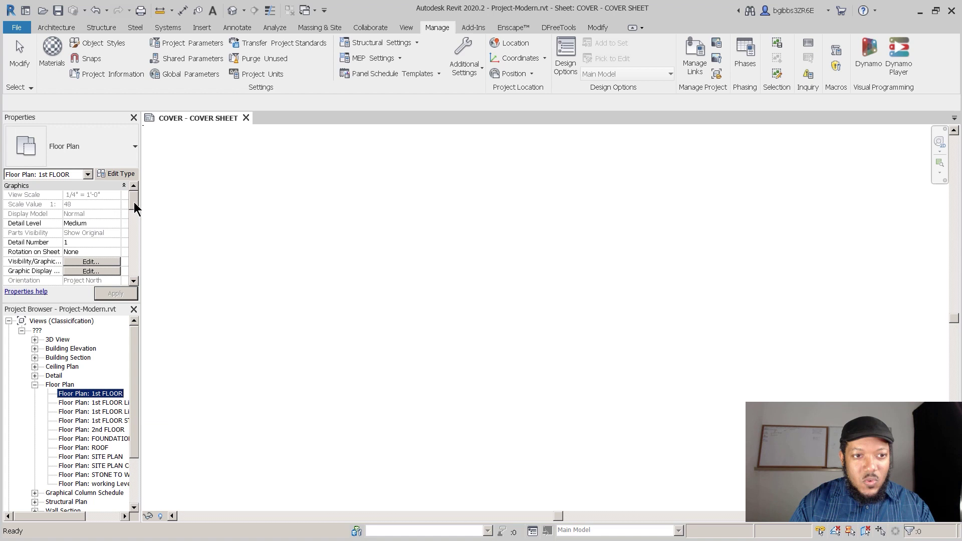
left_click_drag(134, 202, 134, 267)
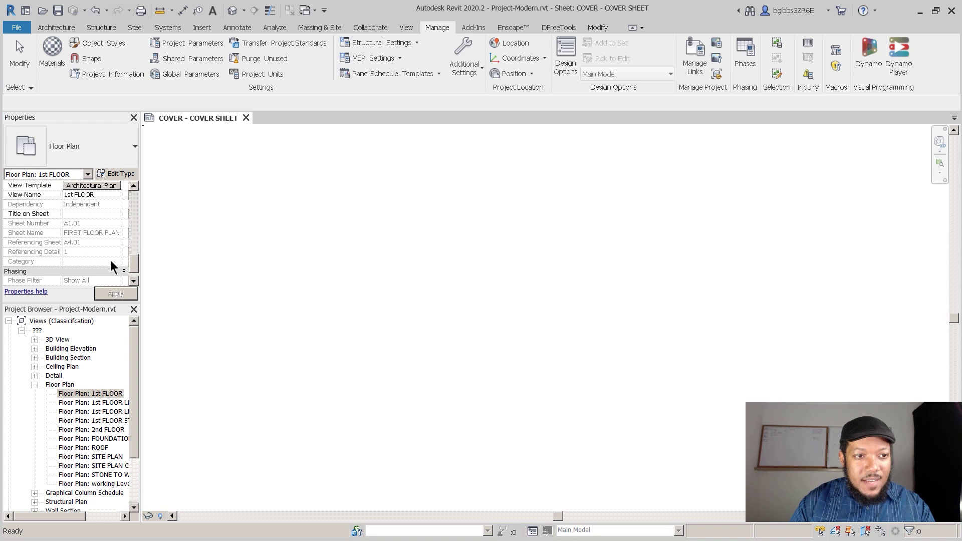
left_click_drag(134, 257, 133, 240)
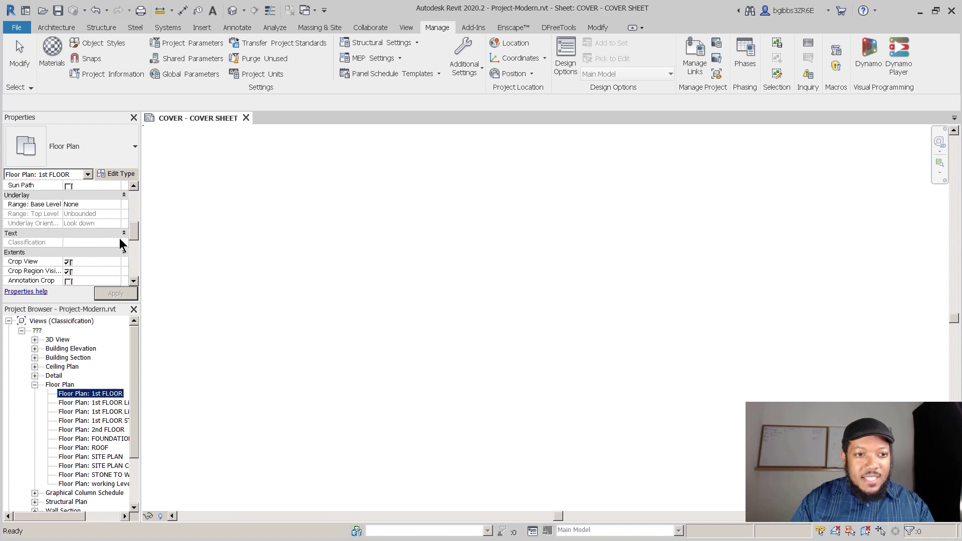
left_click(137, 234)
mouse_move(137, 233)
left_mouse_down()
mouse_move(131, 271)
mouse_move(127, 251)
mouse_move(136, 252)
left_mouse_up()
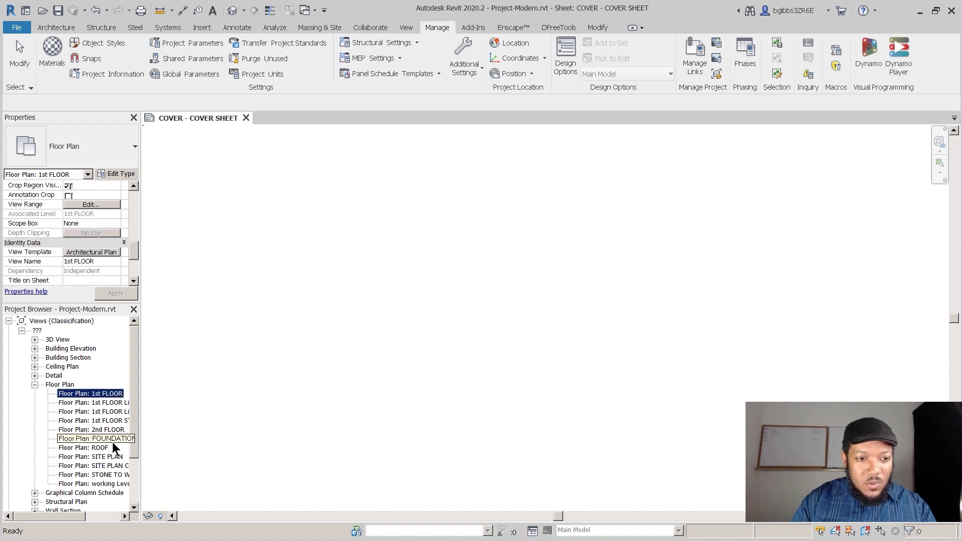
- Open the working Level 1 Copy 1 floor plan, set its Classification to A, and collapse the ??? group in the Project Browser
double_click(118, 484)
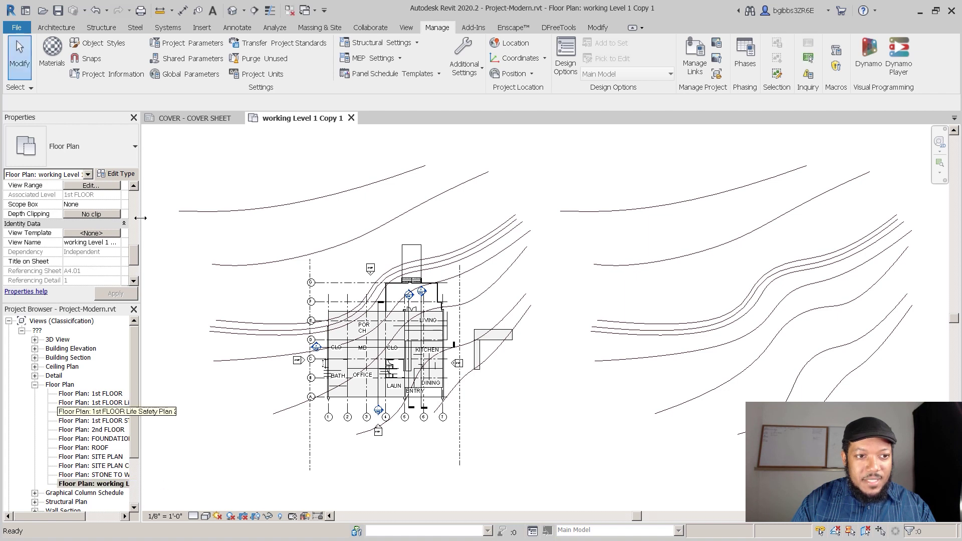
left_click_drag(133, 262, 138, 237)
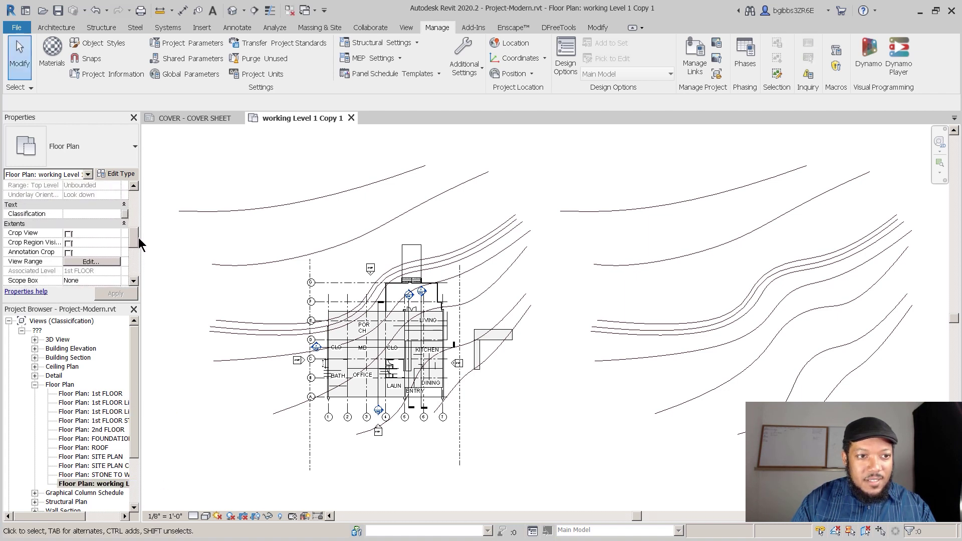
left_click(105, 213)
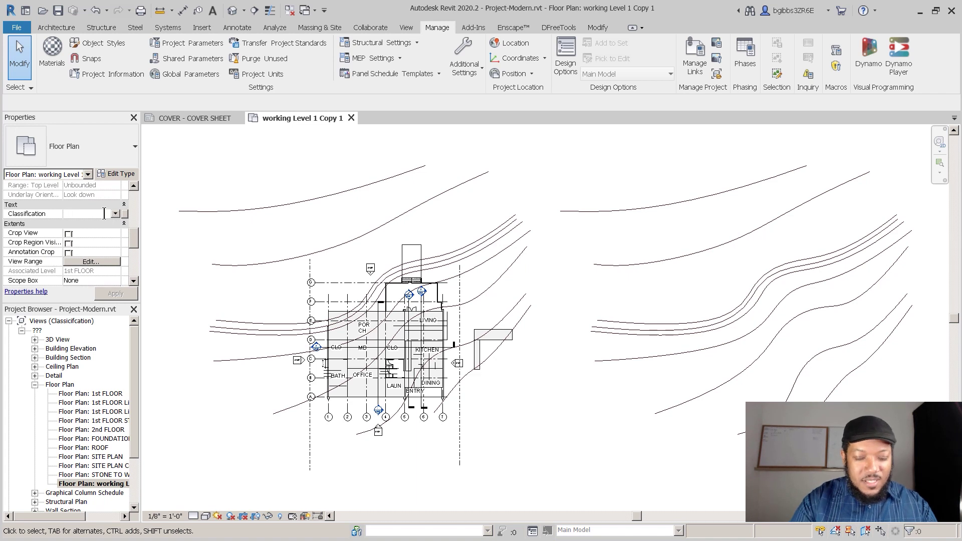
type("tio")
type("op")
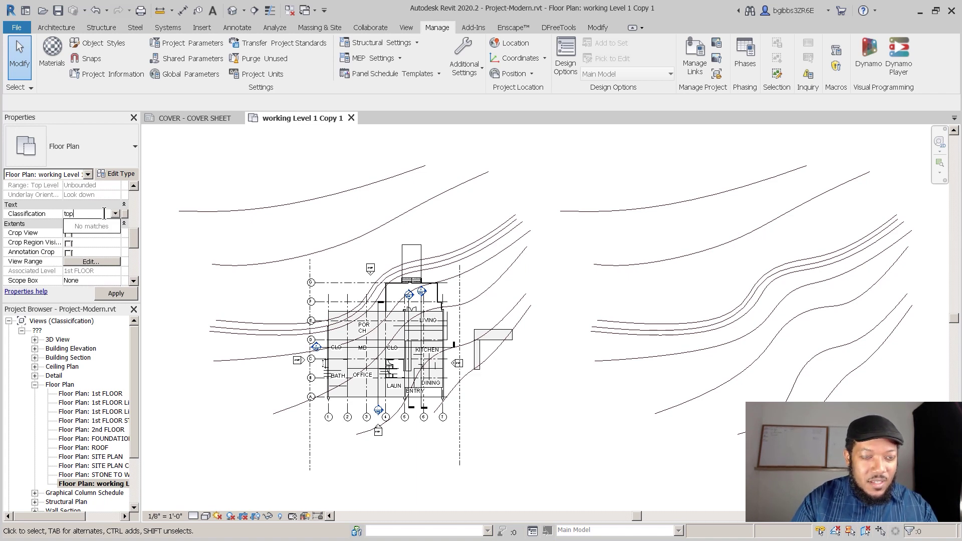
key("BackSpace")
type("A")
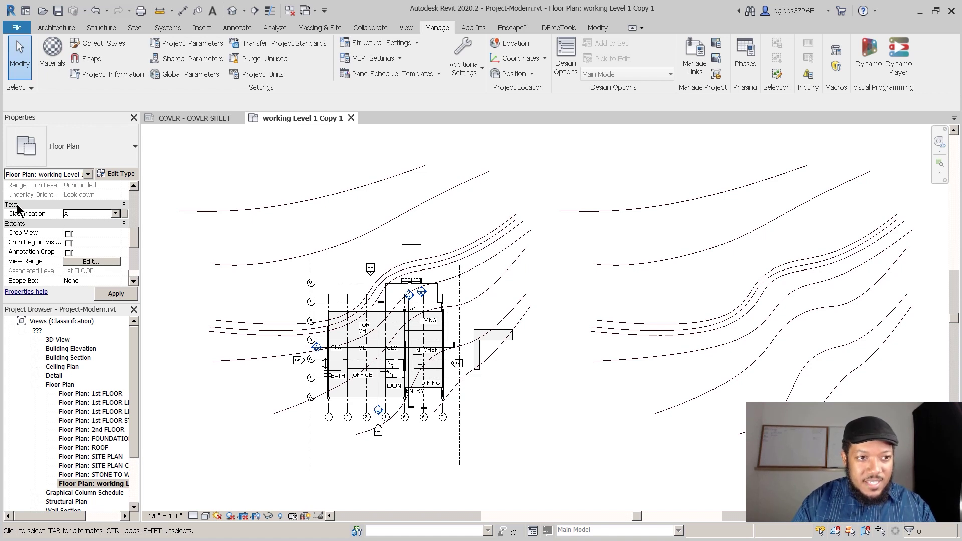
scroll(133, 238, "down", 3)
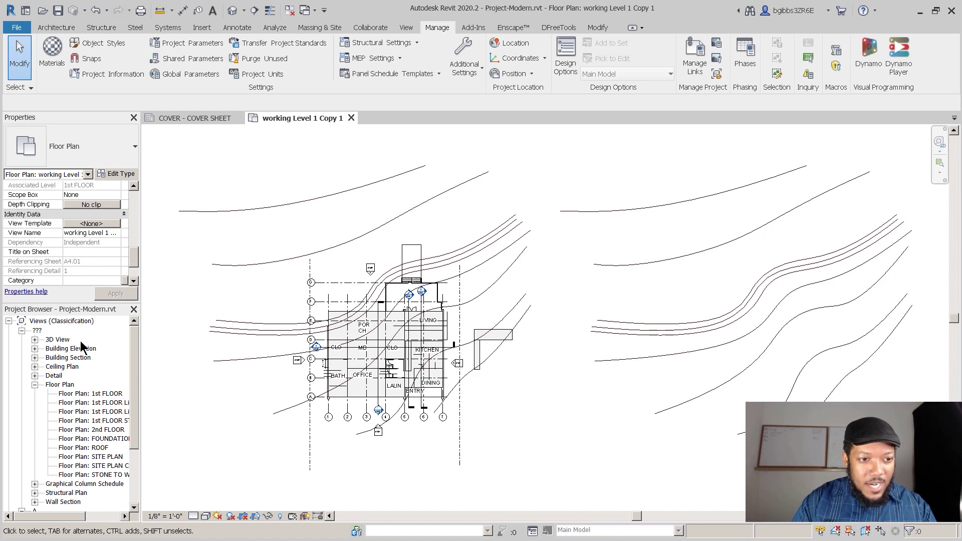
left_click(22, 331)
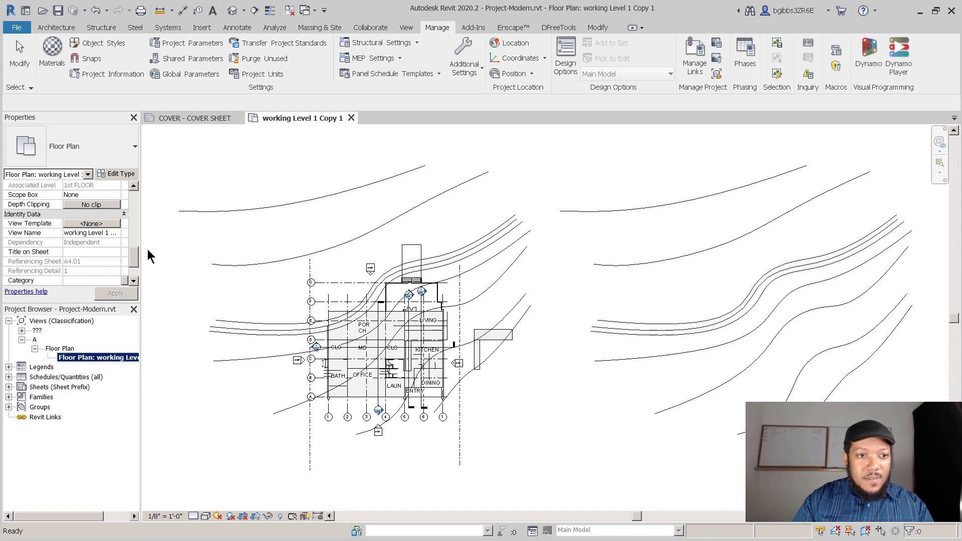
- Change the Classification of the working Level 1 Copy 1 plan to "schematic set"
scroll(134, 254, "up", 5)
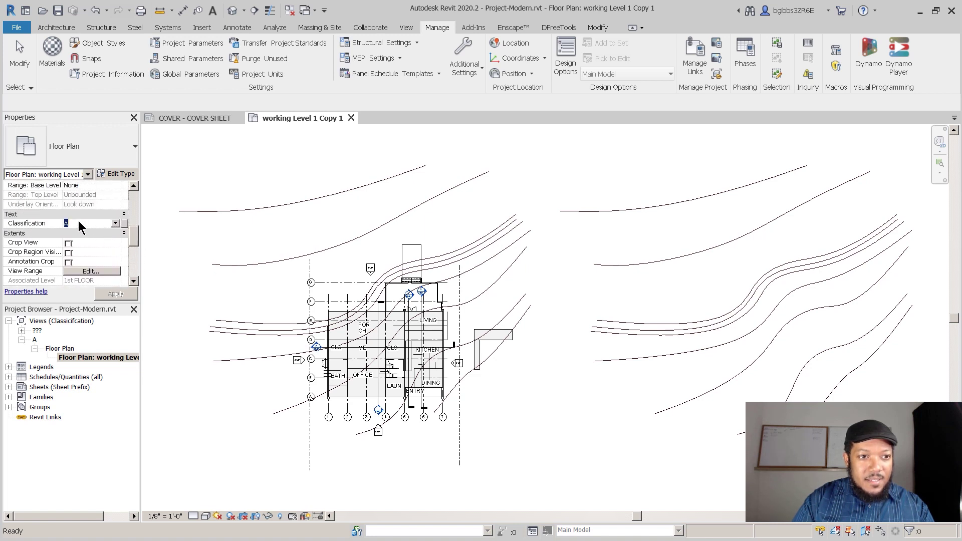
left_click(78, 221)
type("sche")
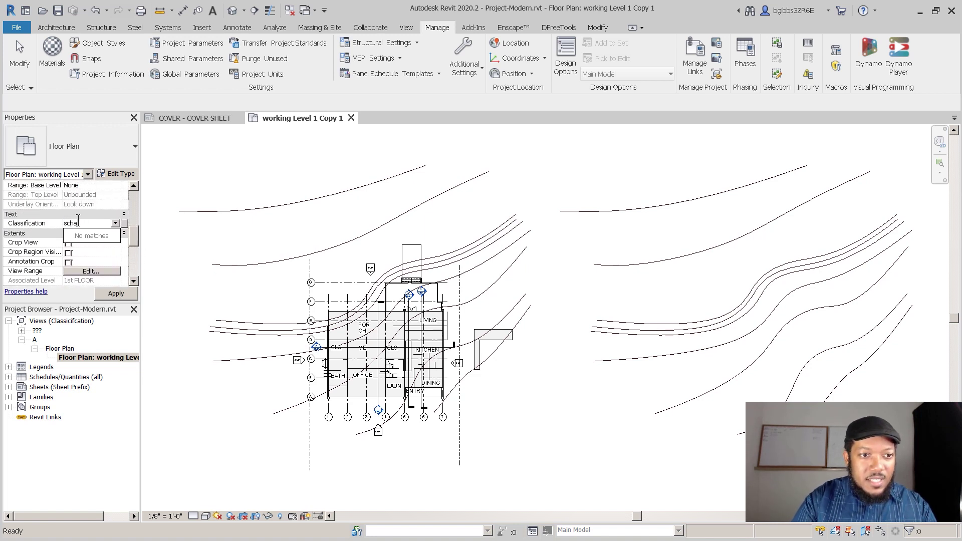
type("matic set")
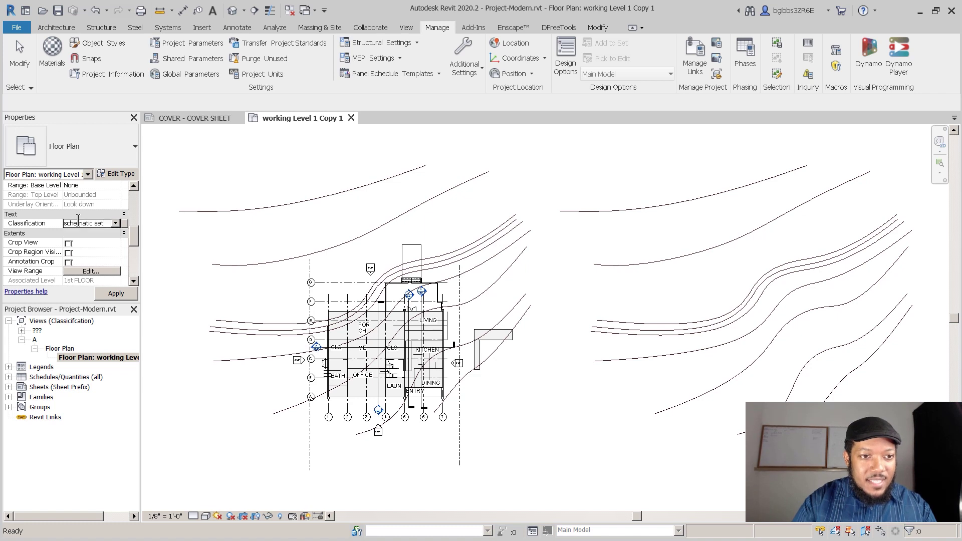
left_click(37, 339)
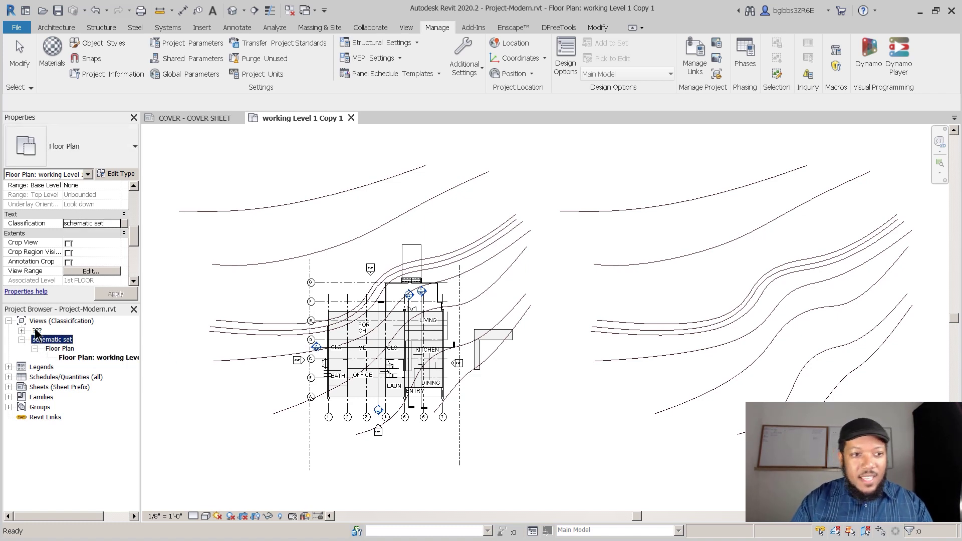
- Regroup the Classicifcation browser scheme by Type and then by Classification, and select the schematic set subgroup under Floor Plan
left_click(72, 320)
right_click(71, 320)
left_click(92, 326)
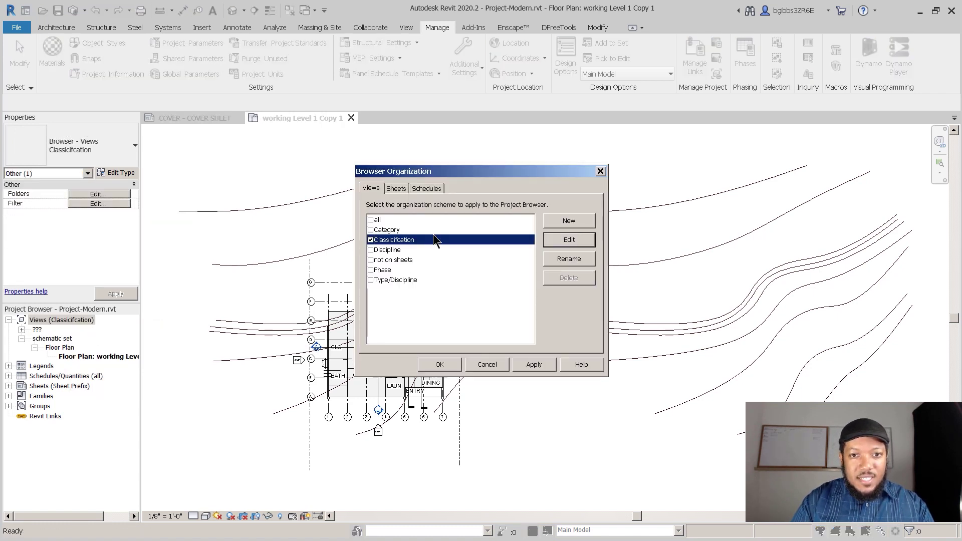
left_click(569, 239)
left_click(299, 130)
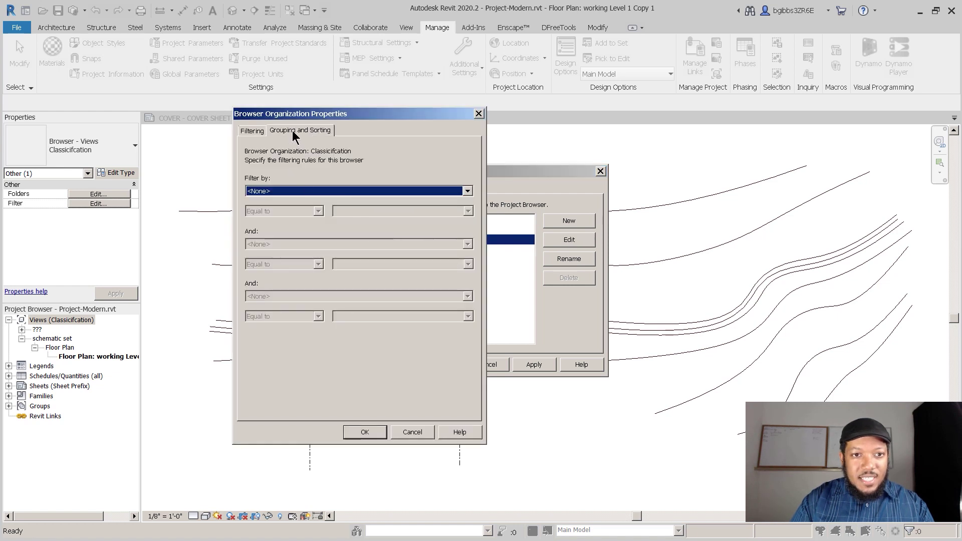
left_click(339, 178)
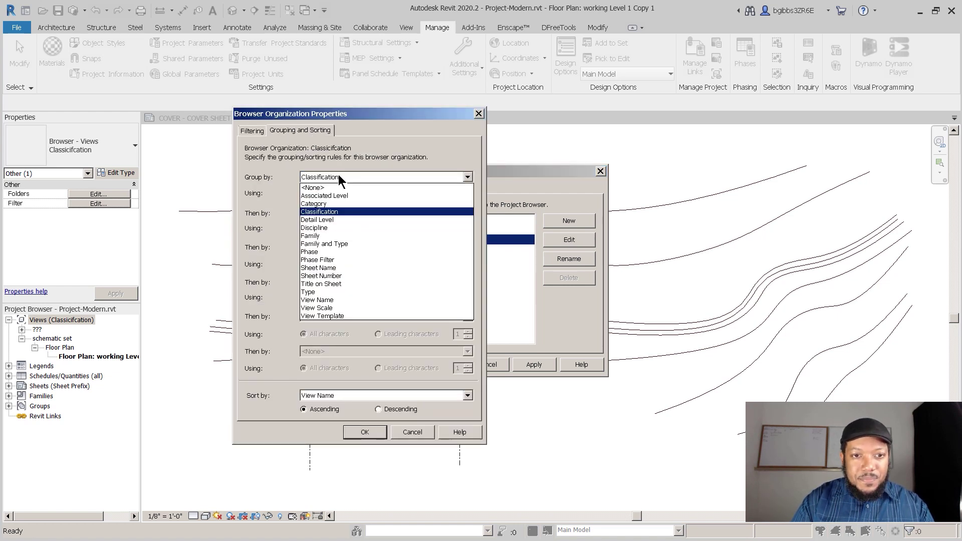
left_click(358, 292)
left_click(341, 212)
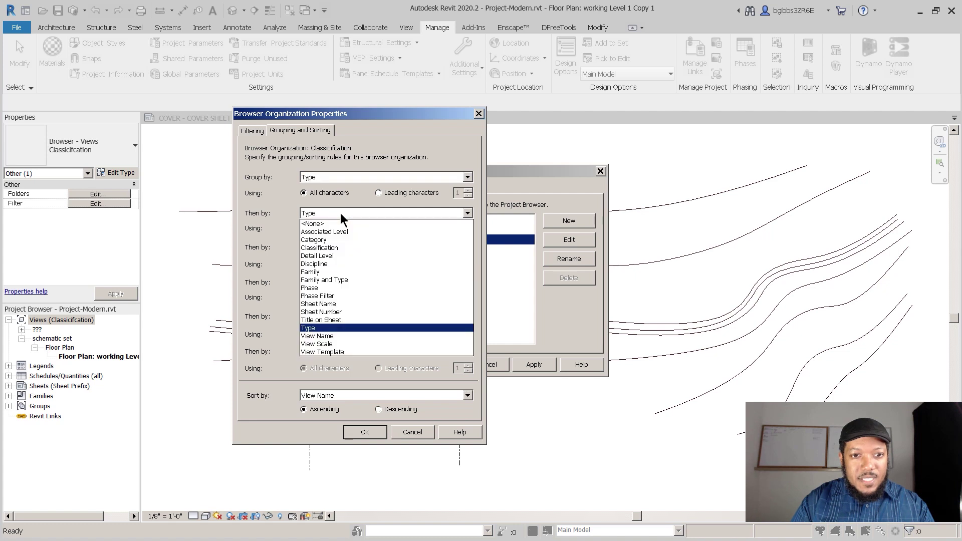
left_click(335, 247)
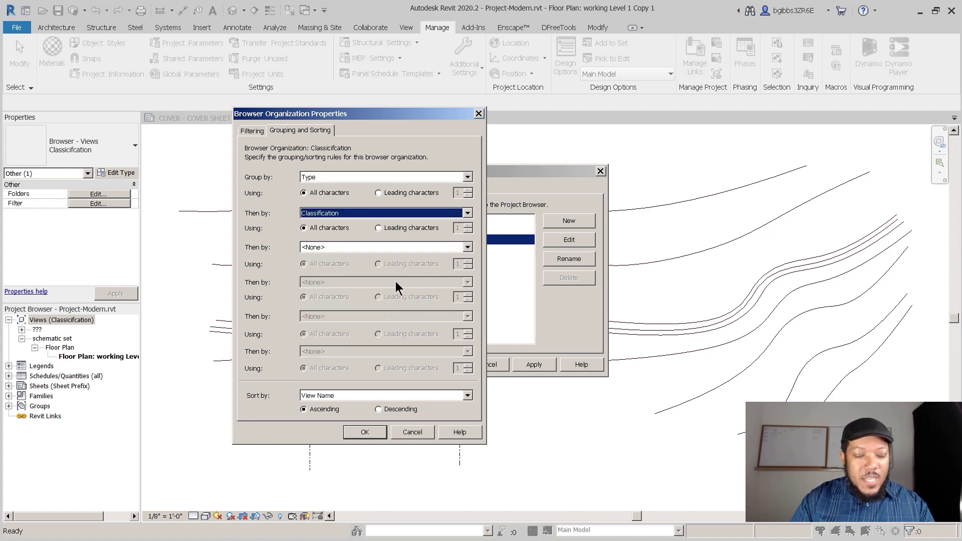
left_click(371, 432)
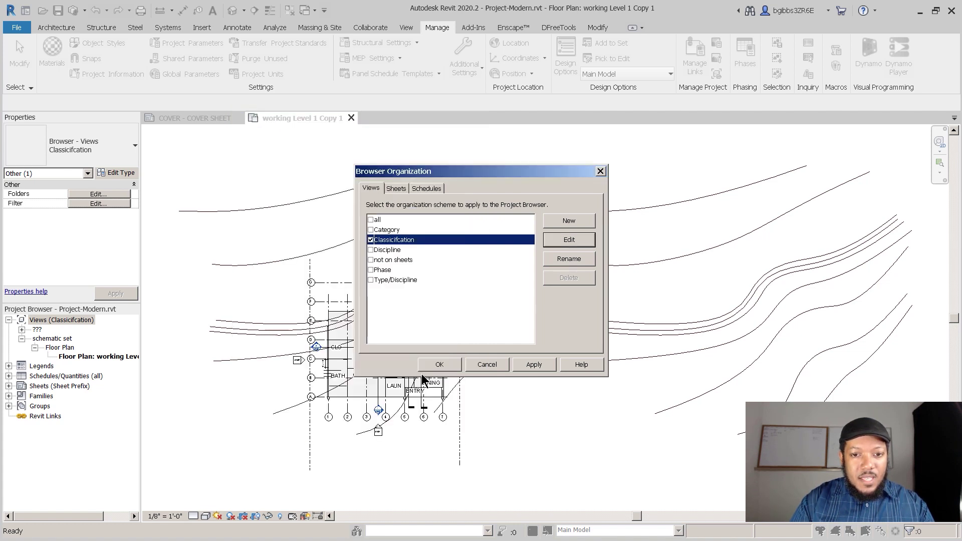
left_click(435, 365)
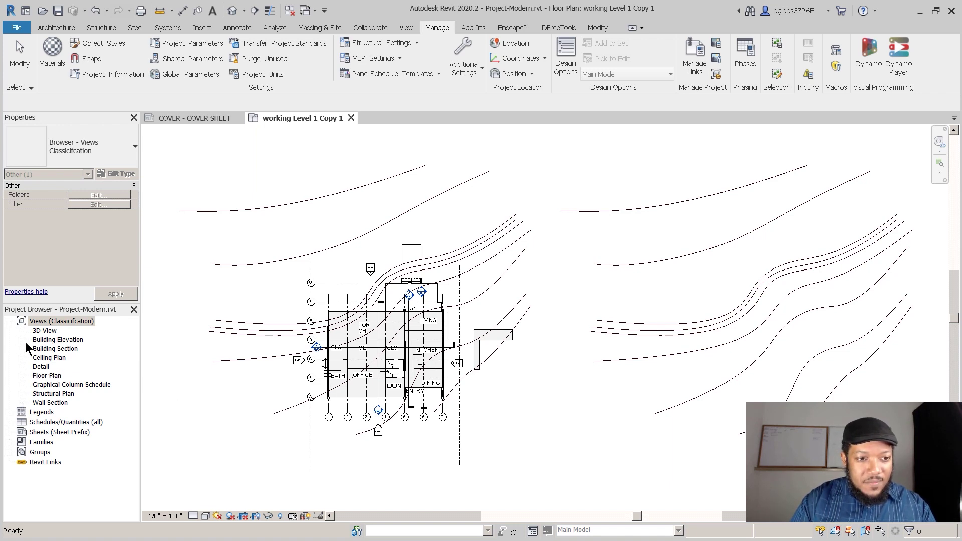
left_click(21, 375)
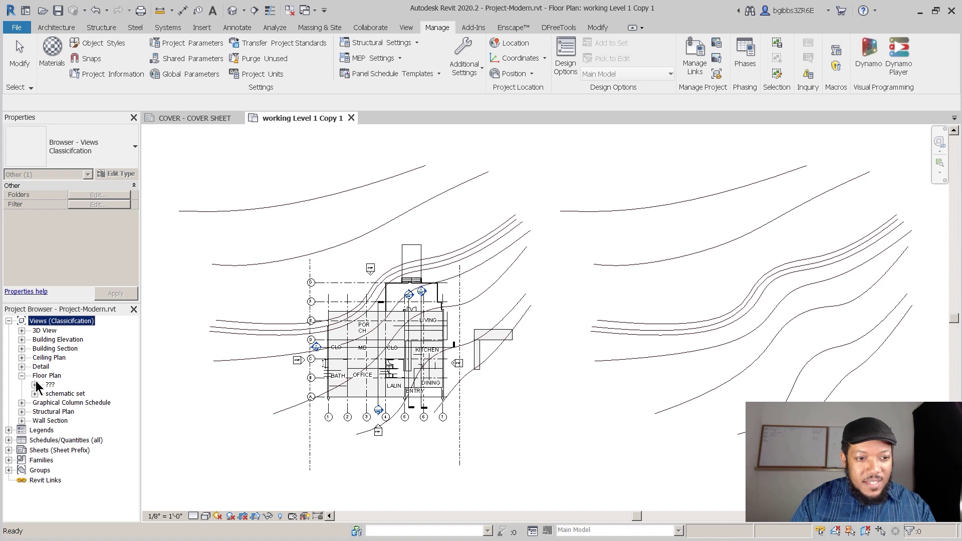
left_click(70, 394)
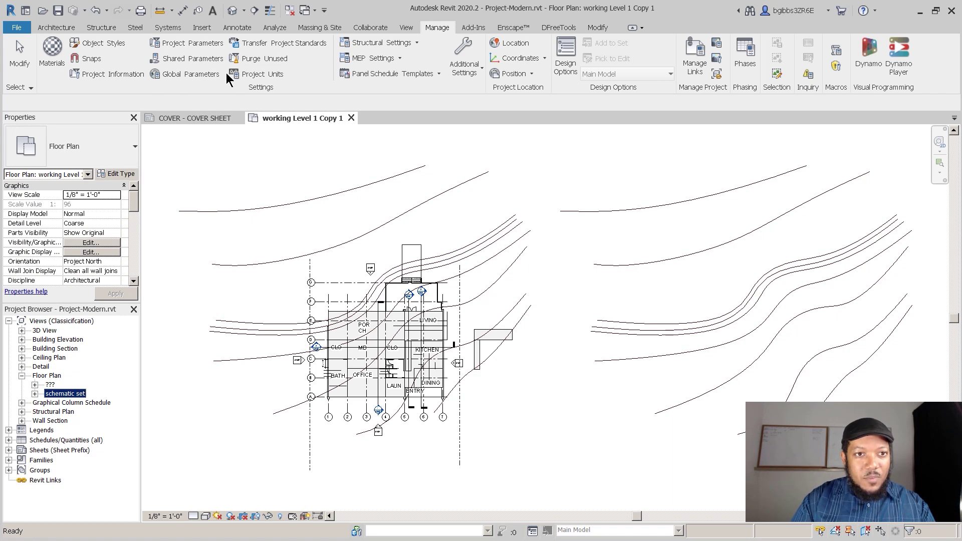
- Modify the Classification project parameter so that it is grouped under Identity Data
left_click(203, 47)
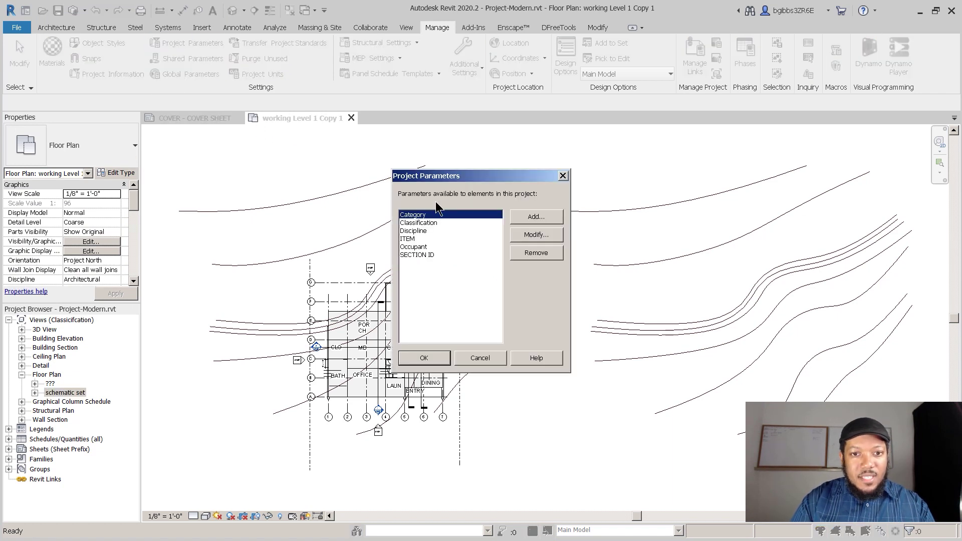
left_click(426, 223)
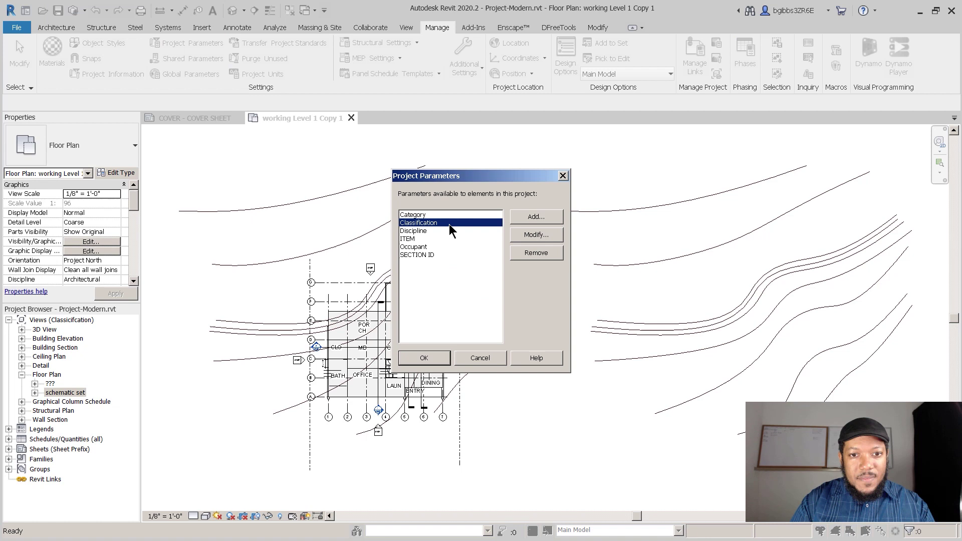
left_click(537, 233)
left_click(375, 342)
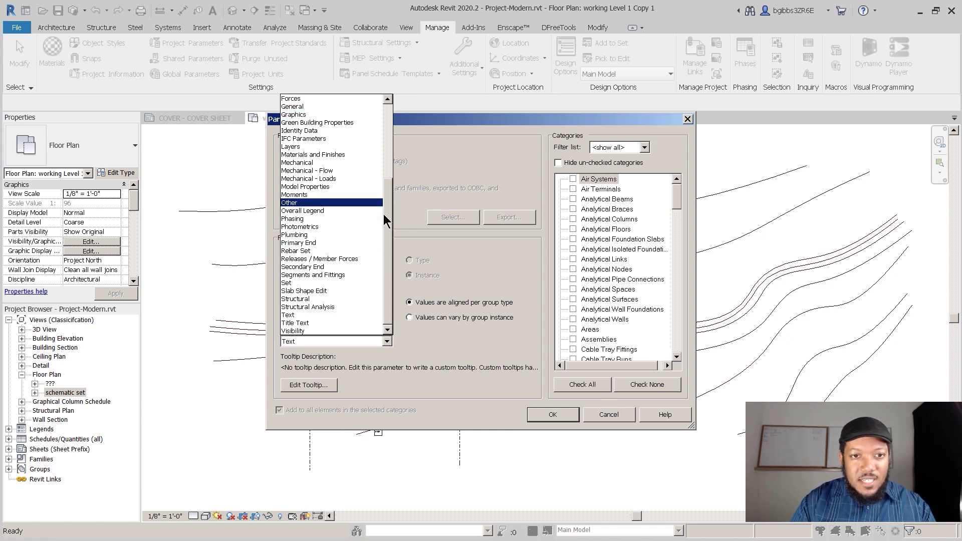
scroll(389, 228, "up", 2)
scroll(389, 228, "down", 2)
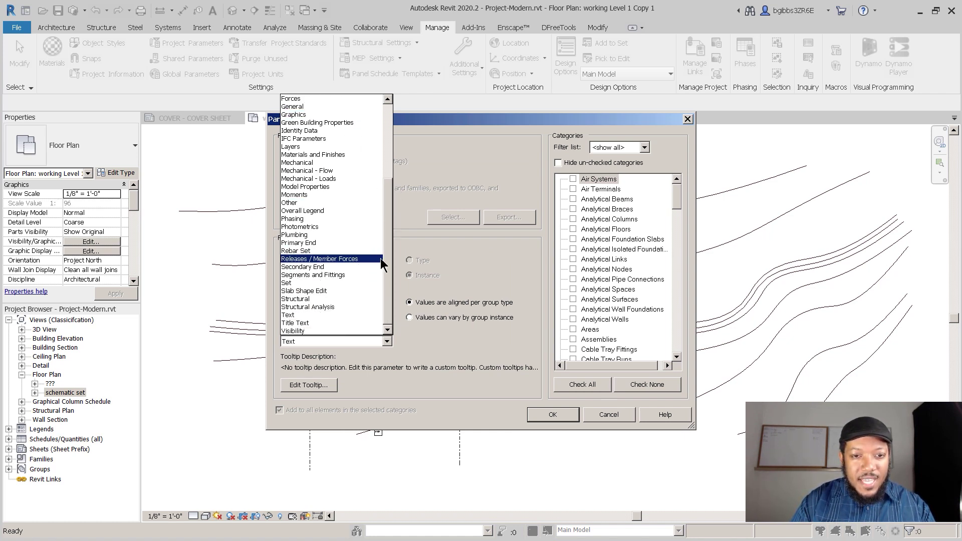
scroll(386, 251, "up", 5)
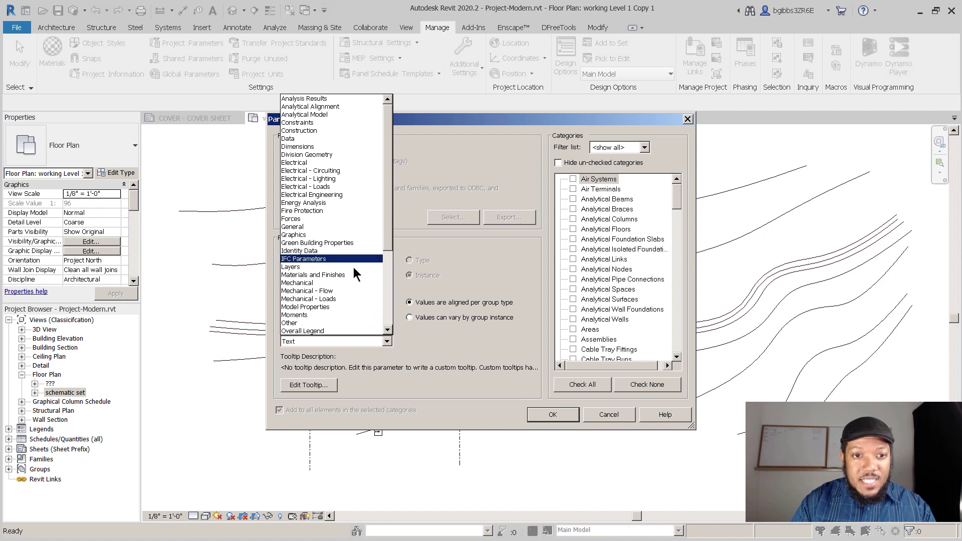
scroll(371, 269, "down", 2)
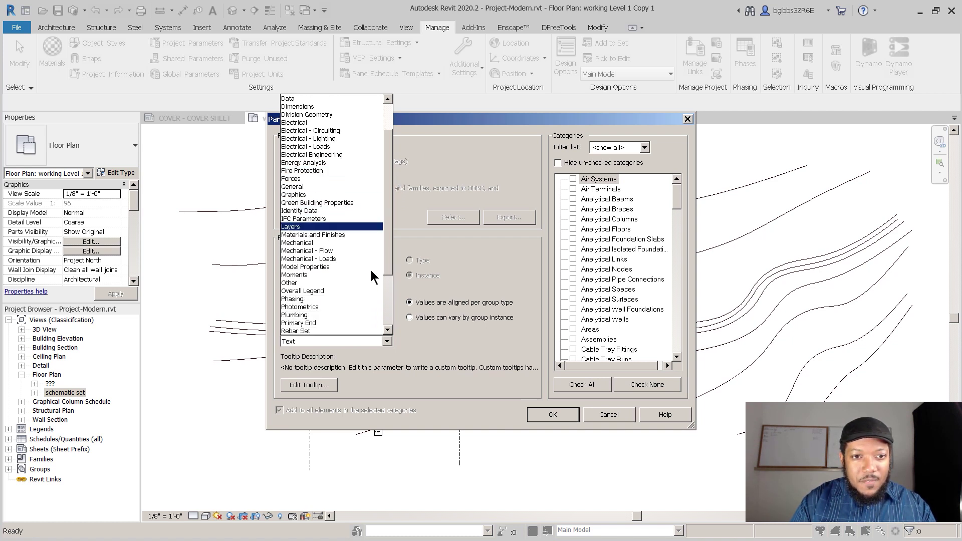
left_click(332, 210)
left_click(551, 414)
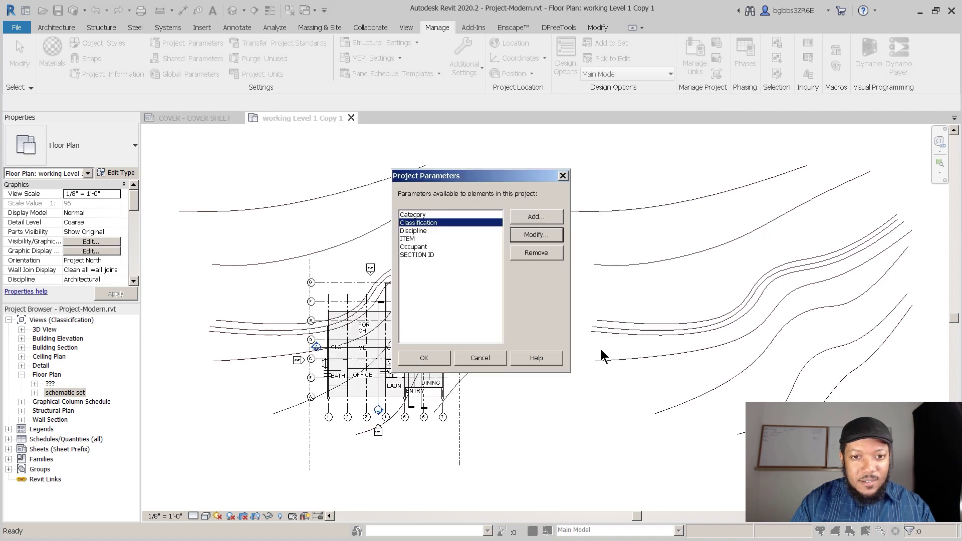
left_click(424, 358)
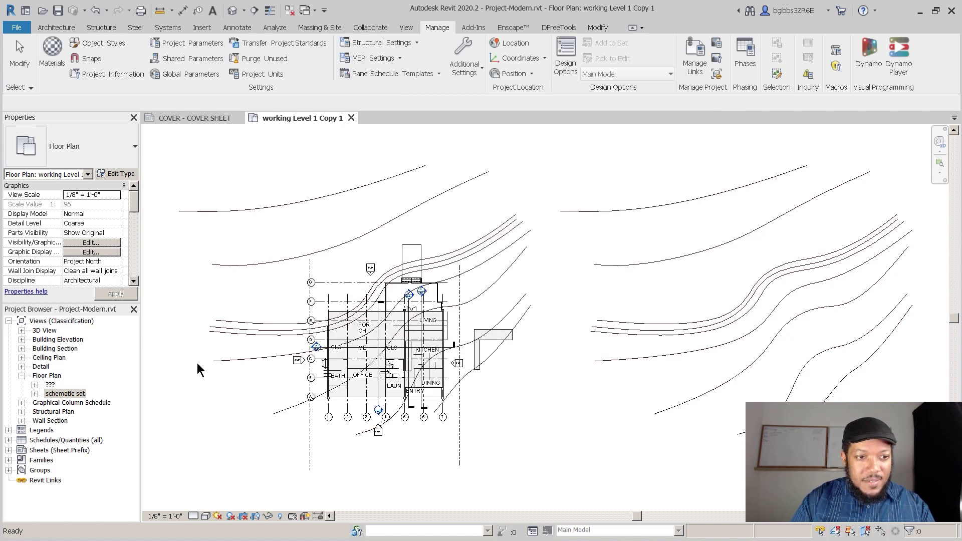
- Select the working Level 1 plan under schematic set and check its Classification among the Identity Data properties
left_click(35, 393)
left_click(66, 404)
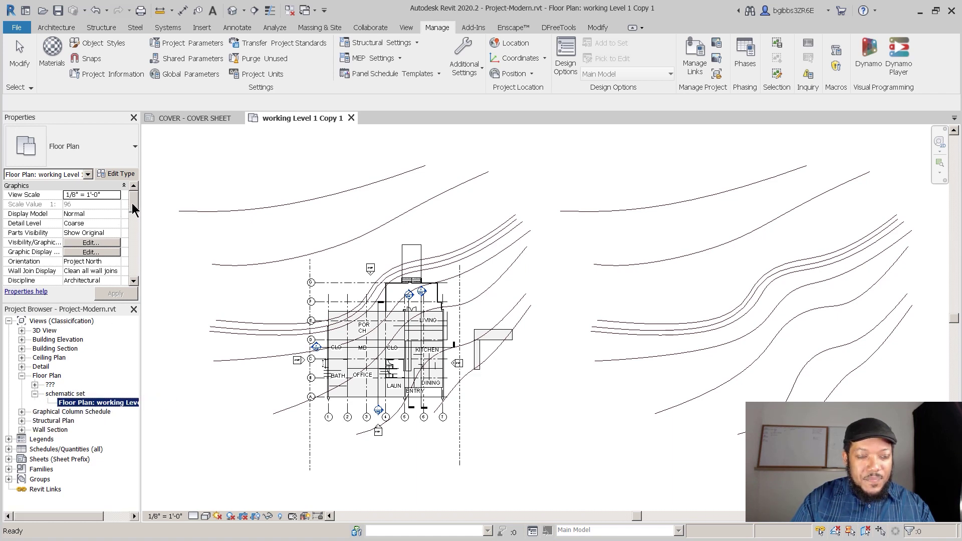
left_click_drag(131, 203, 106, 248)
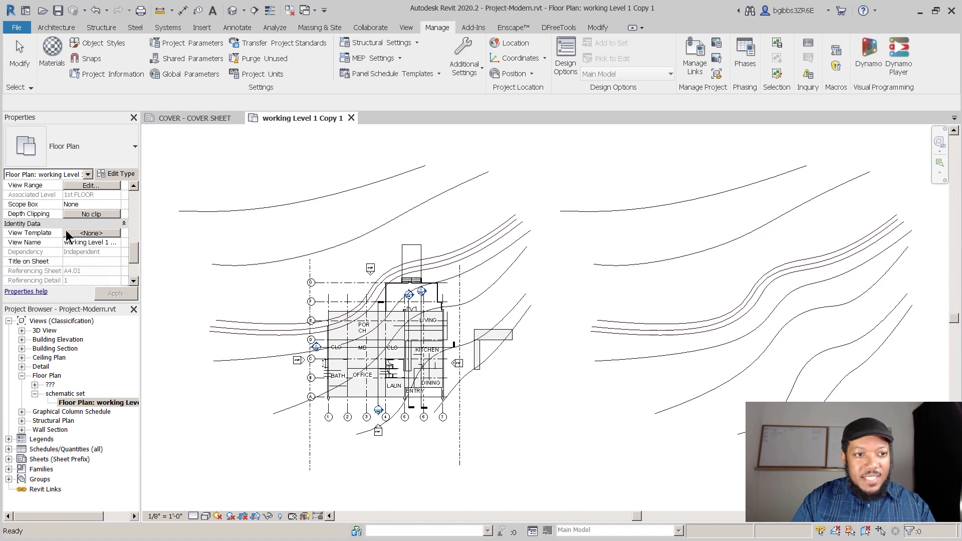
left_click_drag(130, 253, 130, 258)
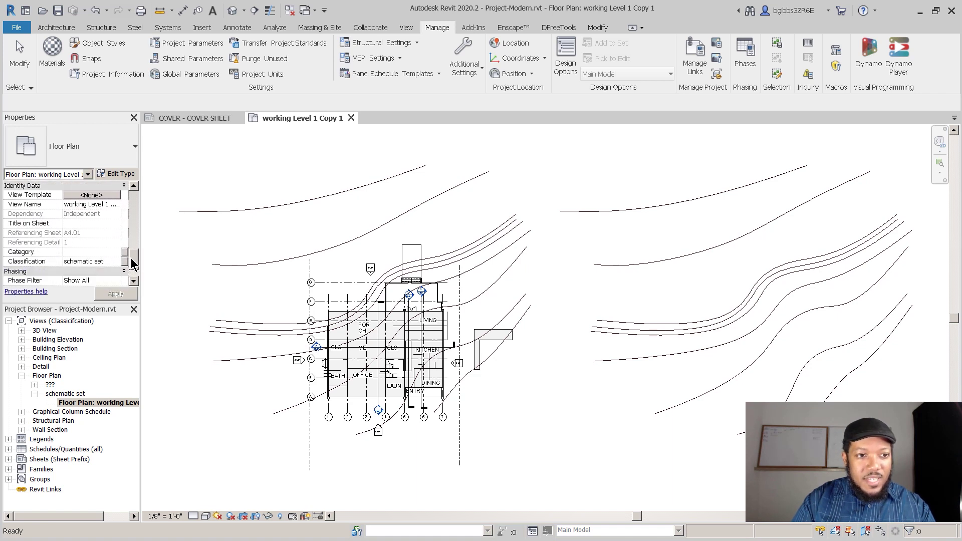
left_click(110, 261)
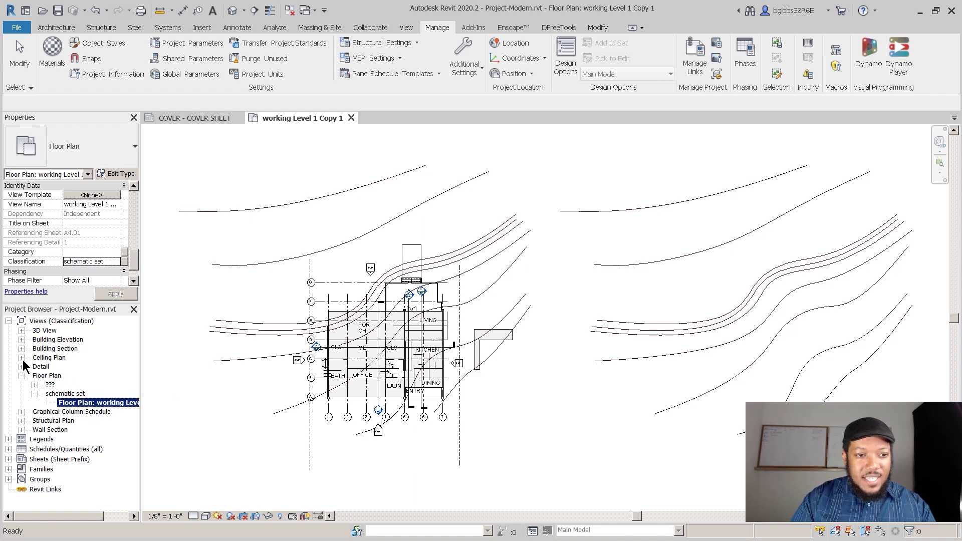
- Exclude the Classification parameter from the Architectural Plan view template assigned to the 1st FLOOR plan
left_click(35, 384)
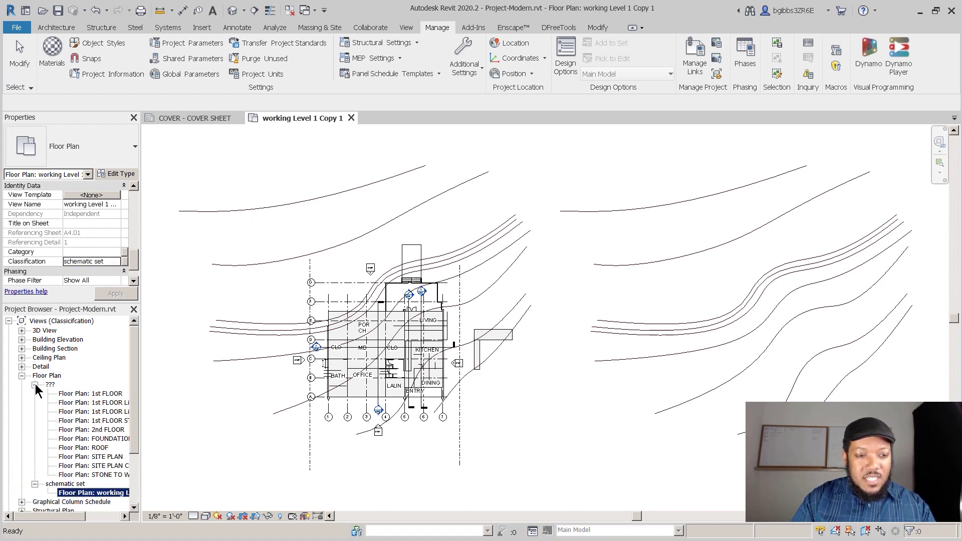
left_click(115, 394)
left_click(109, 214)
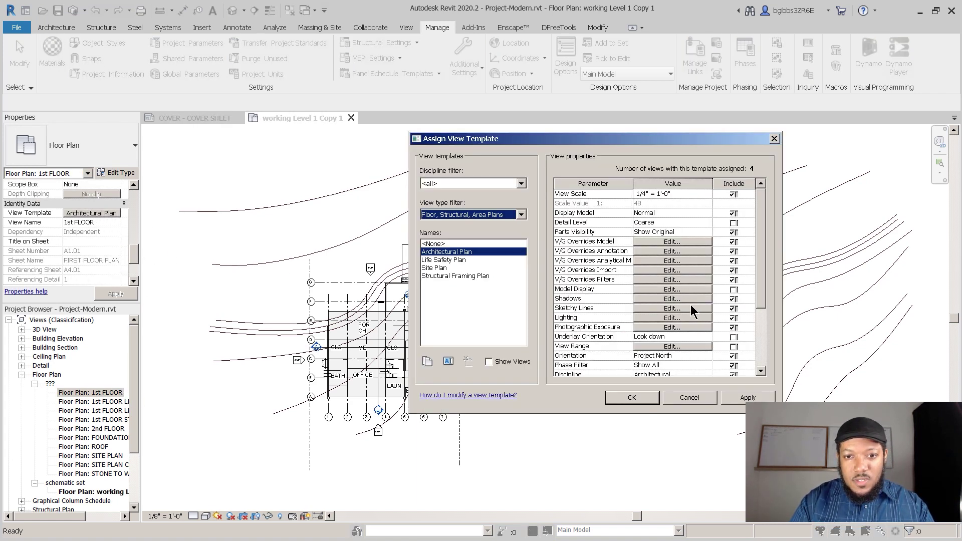
left_click_drag(763, 296, 693, 345)
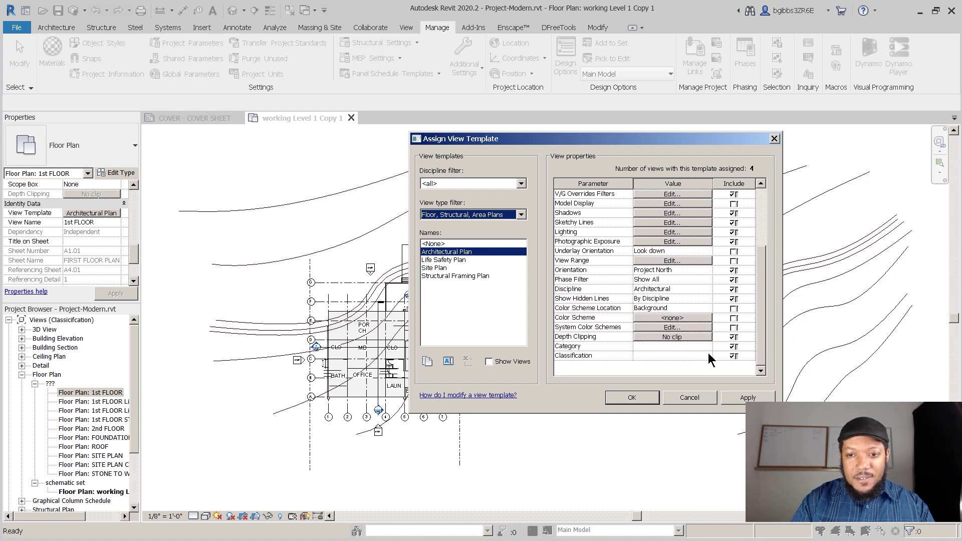
left_click(708, 353)
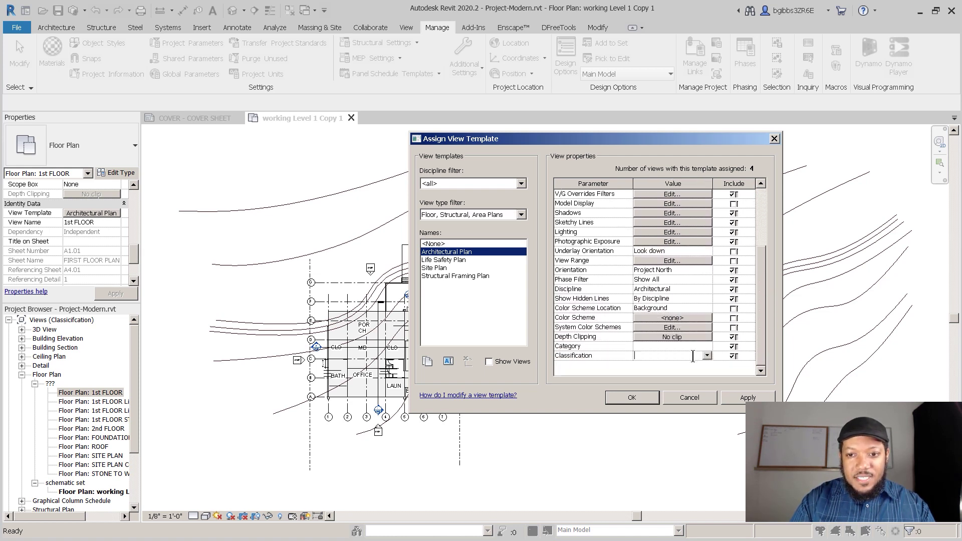
left_click(736, 356)
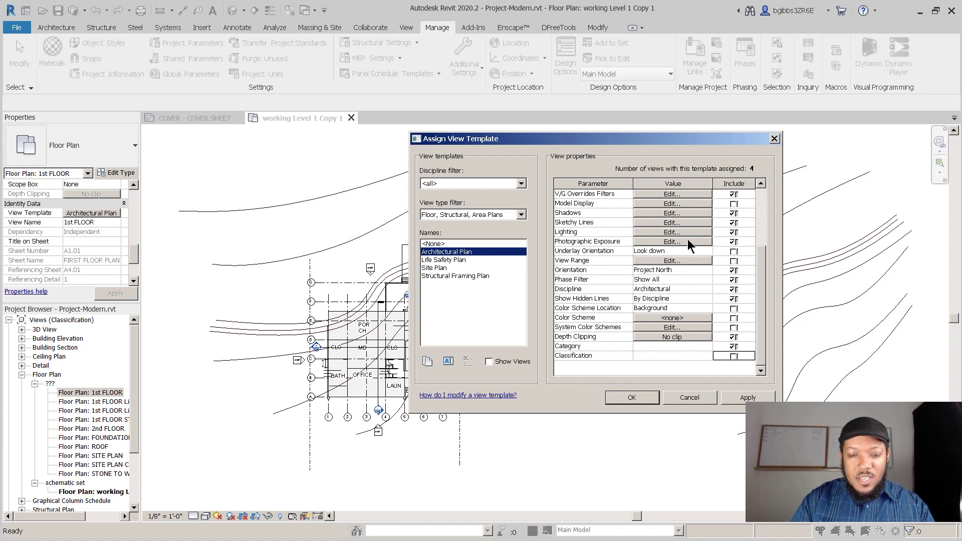
left_click(631, 397)
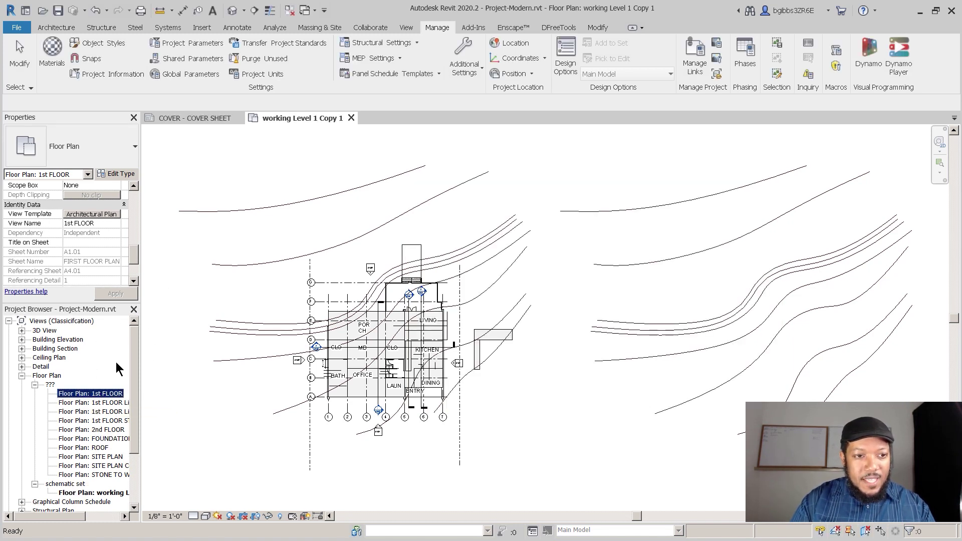
- Set the Classification of the 1st FLOOR plan to "dd set" and check its new subgroup under Floor Plan
left_click_drag(132, 253, 136, 270)
scroll(133, 265, "up", 1)
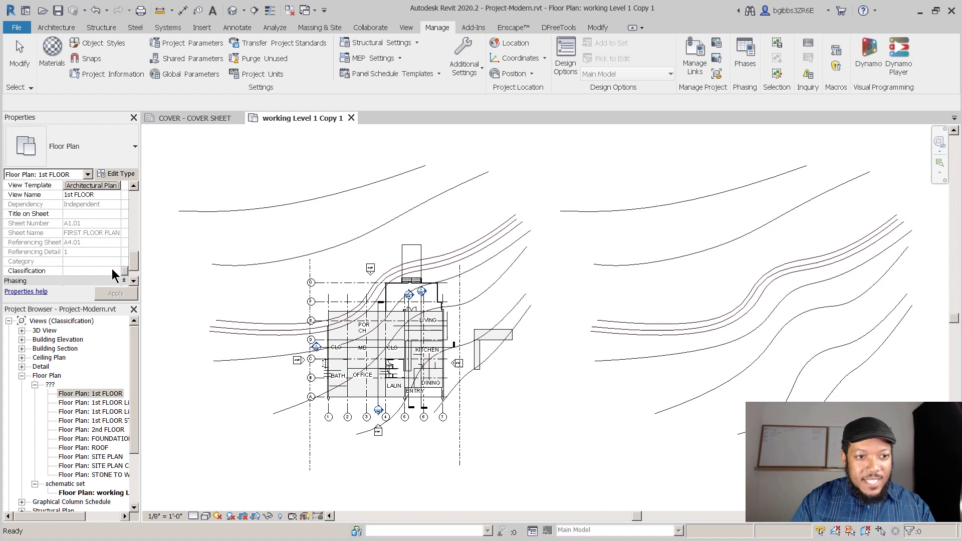
left_click(90, 271)
type("dd set")
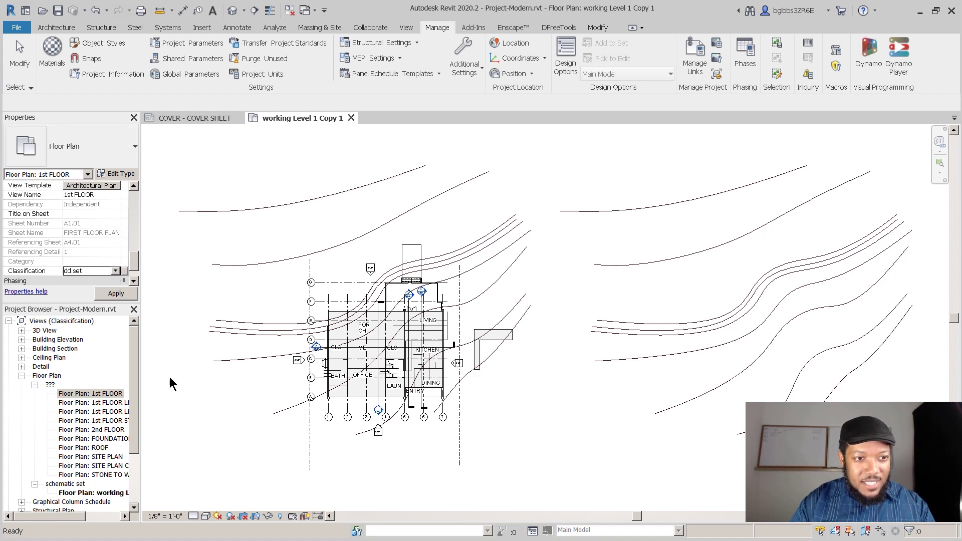
scroll(135, 380, "down", 1)
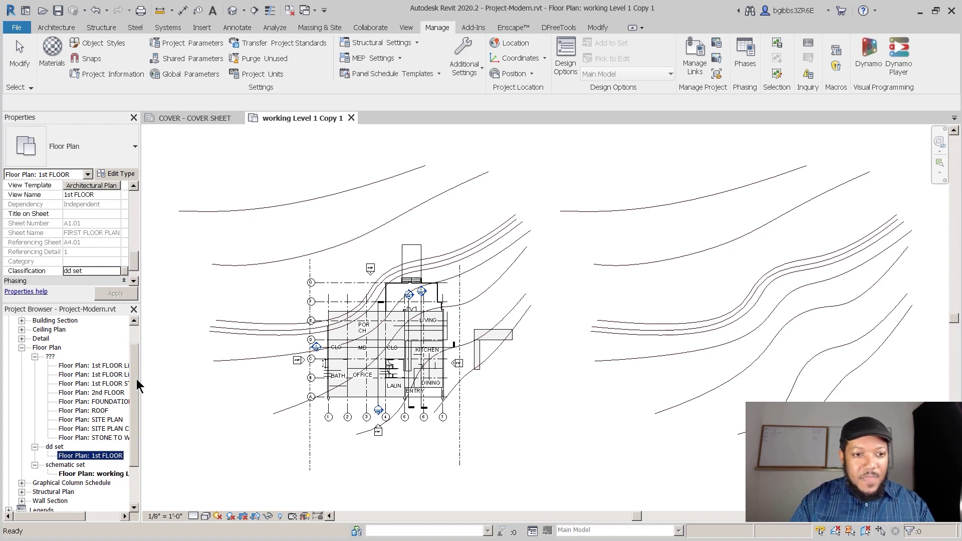
scroll(142, 358, "up", 1)
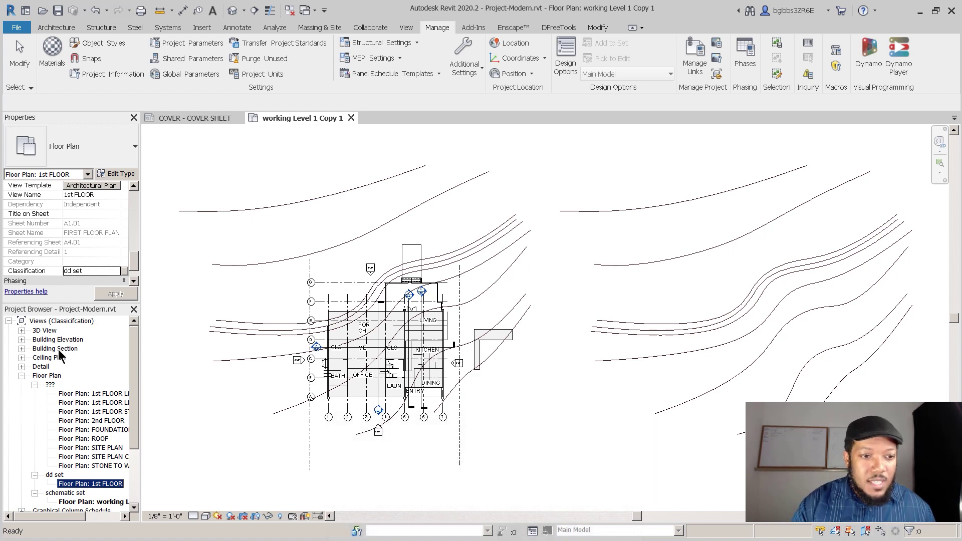
left_click(21, 375)
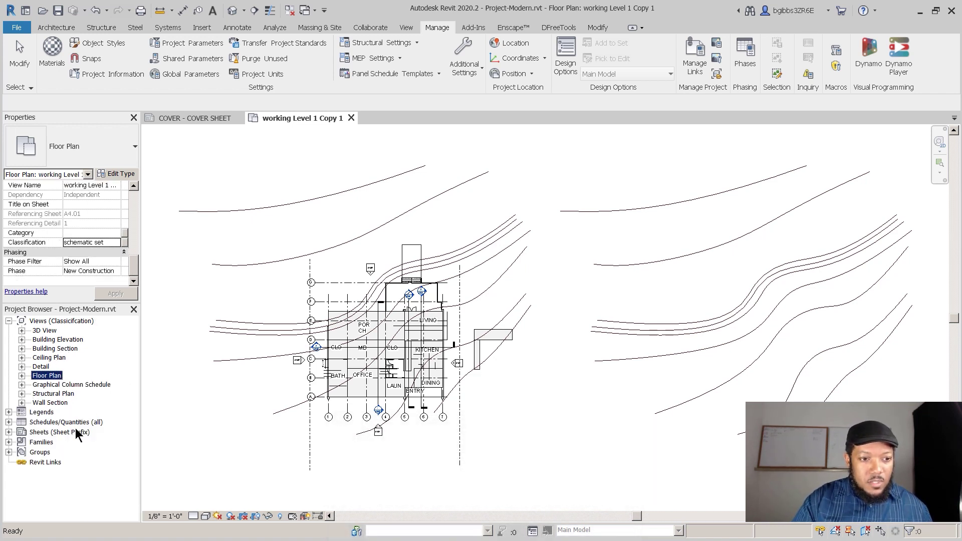
- Set the Sheet Prefix scheme to group sheets by 1 leading character of Sheet Number, and expand the Sheets branch
right_click(64, 434)
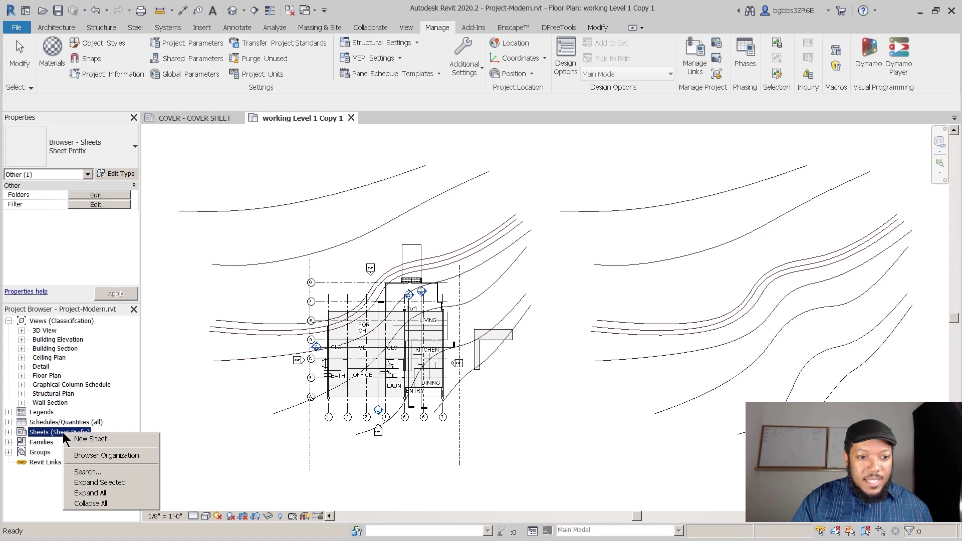
left_click(103, 456)
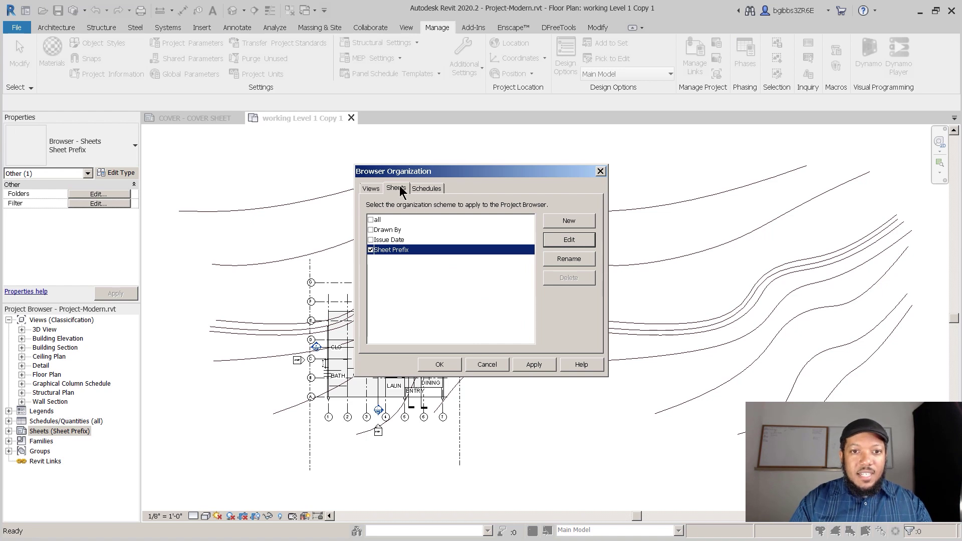
left_click(427, 187)
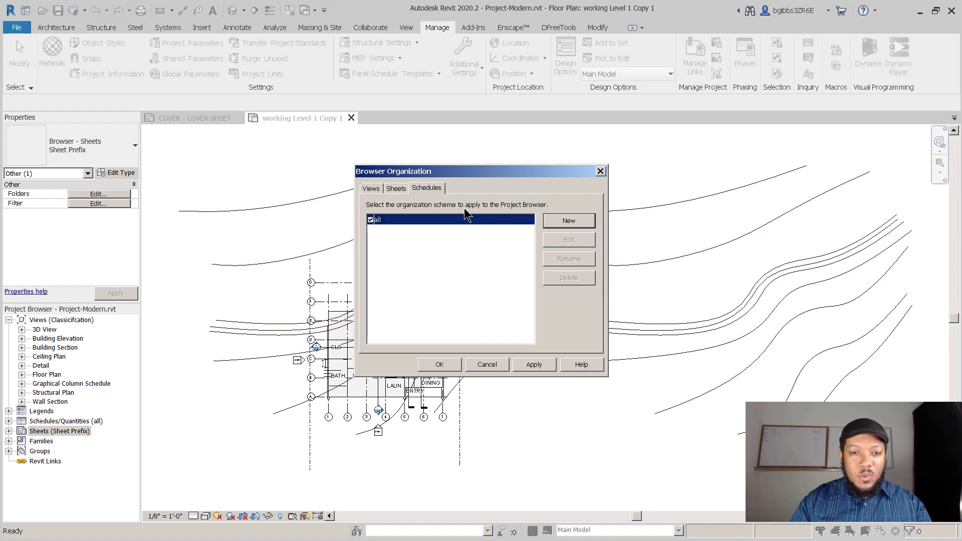
left_click(398, 188)
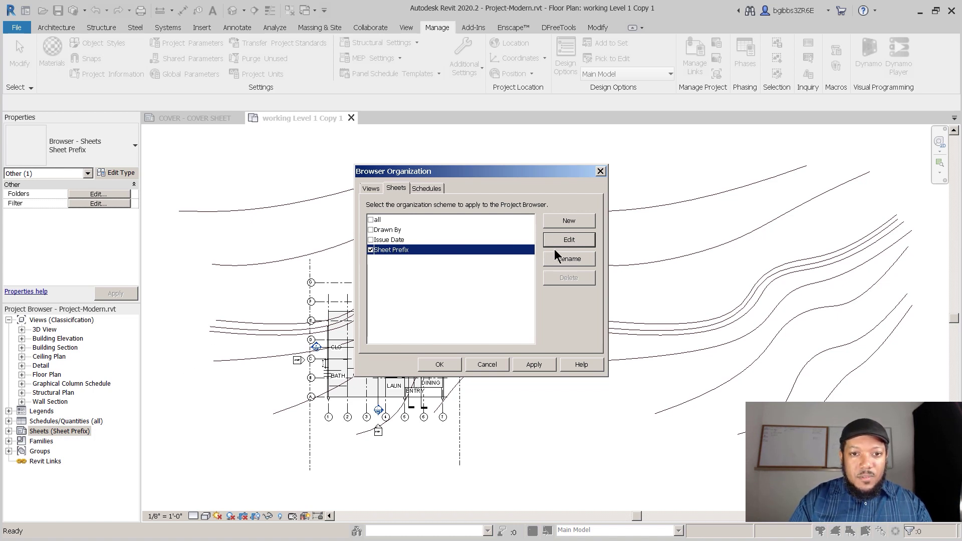
left_click(567, 240)
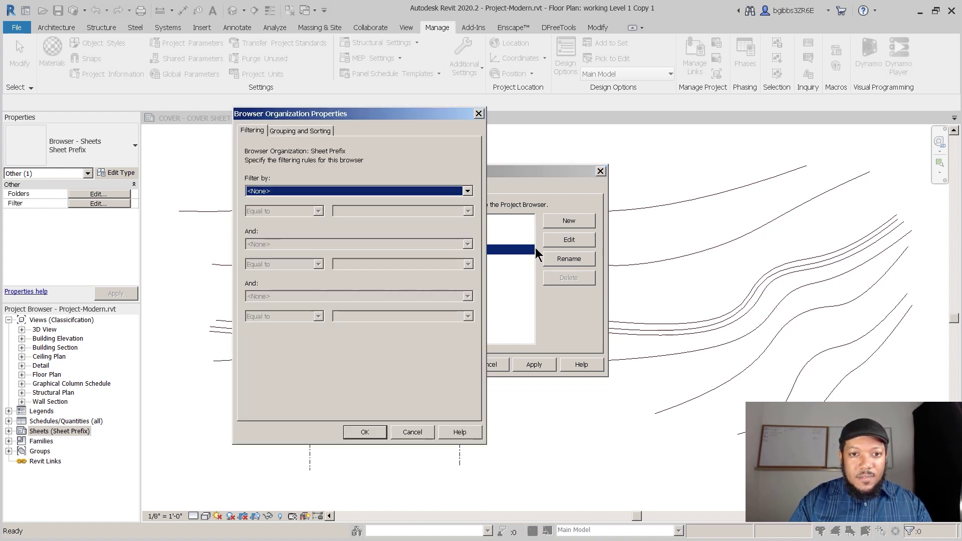
left_click(301, 131)
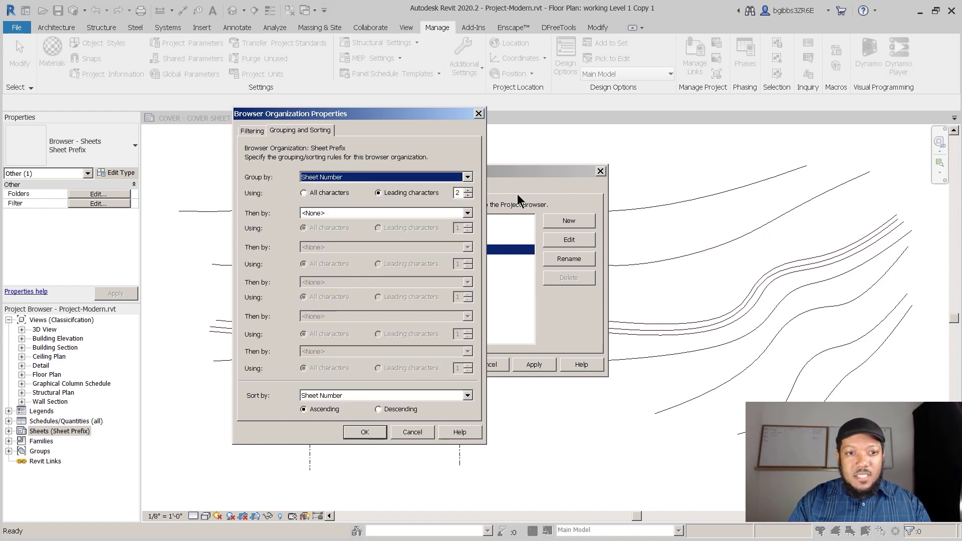
double_click(457, 193)
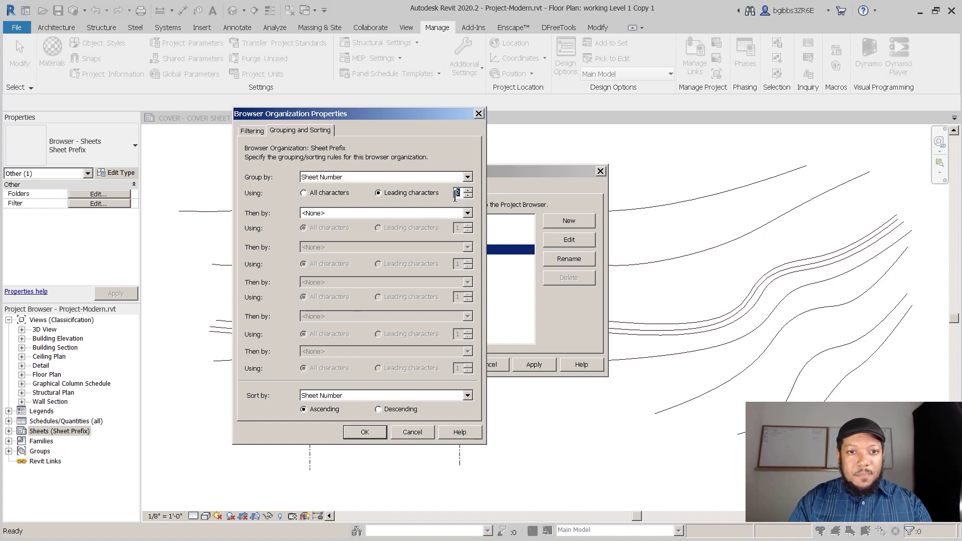
type("1")
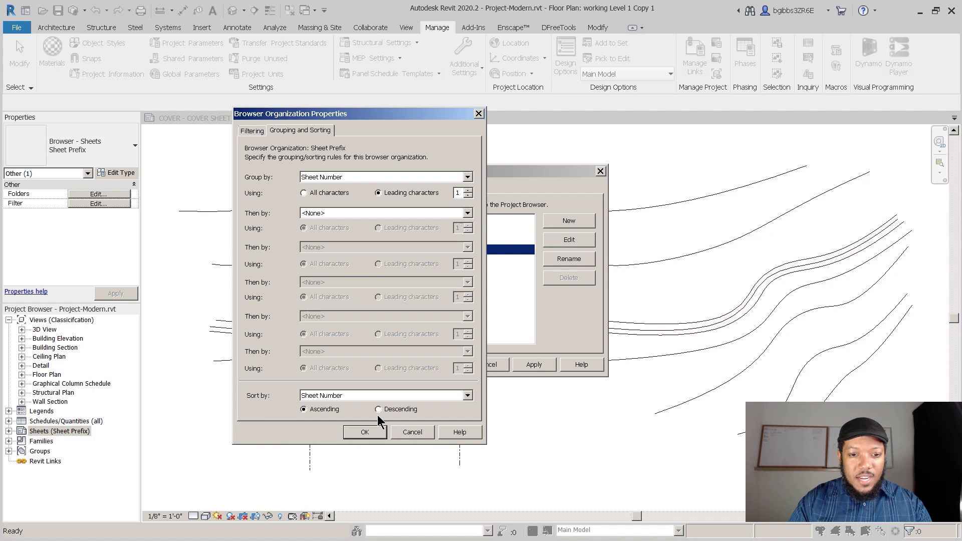
left_click(364, 433)
left_click(439, 365)
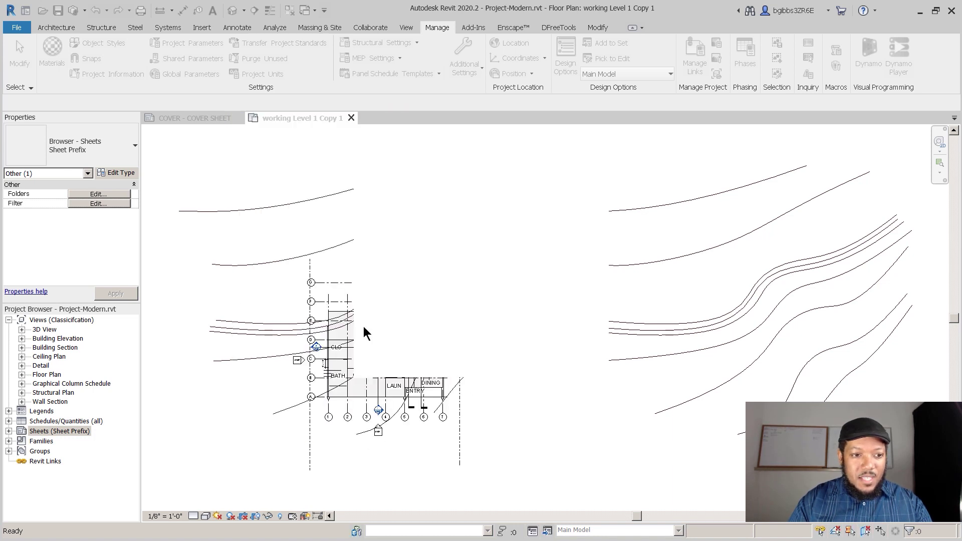
left_click(9, 431)
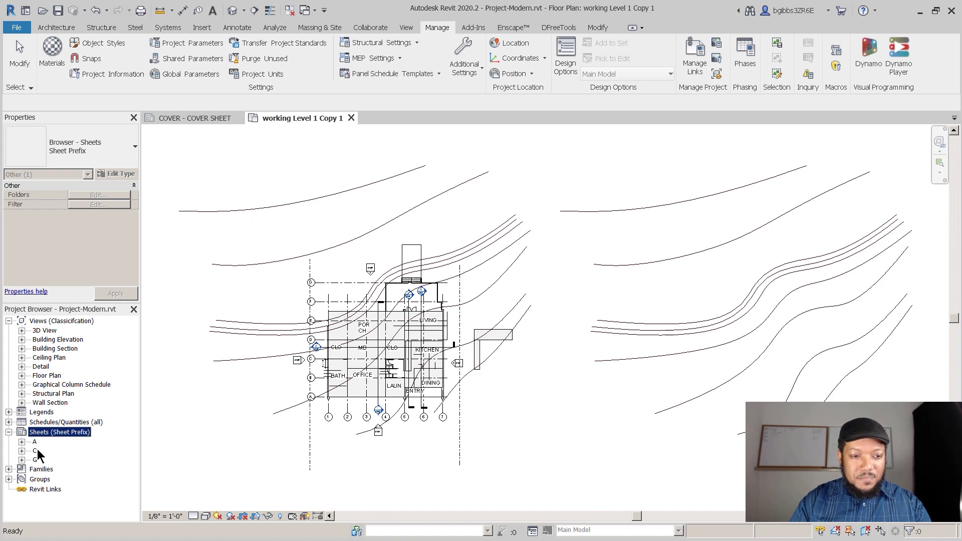
- Change the Sheet Prefix scheme's grouping by Sheet Number to use 3 leading characters
right_click(58, 432)
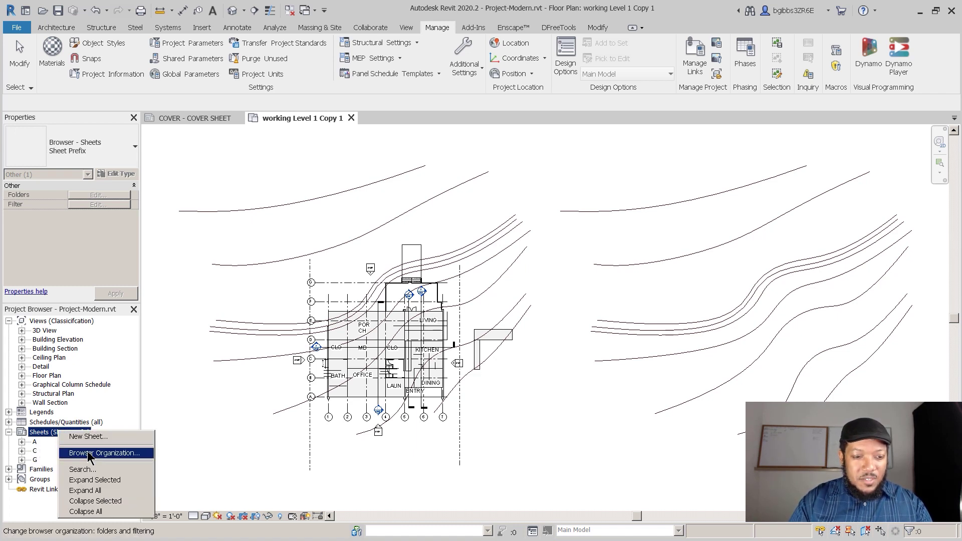
left_click(88, 453)
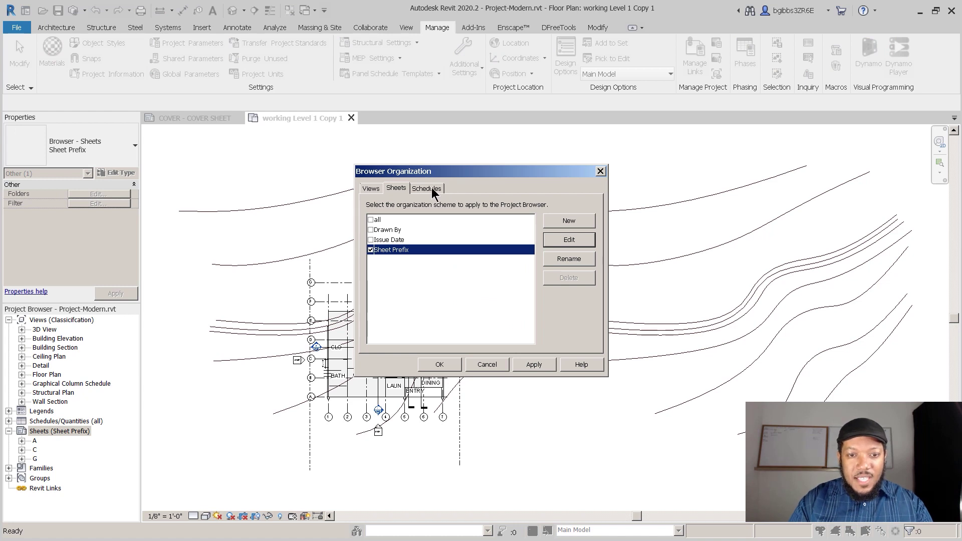
left_click(581, 240)
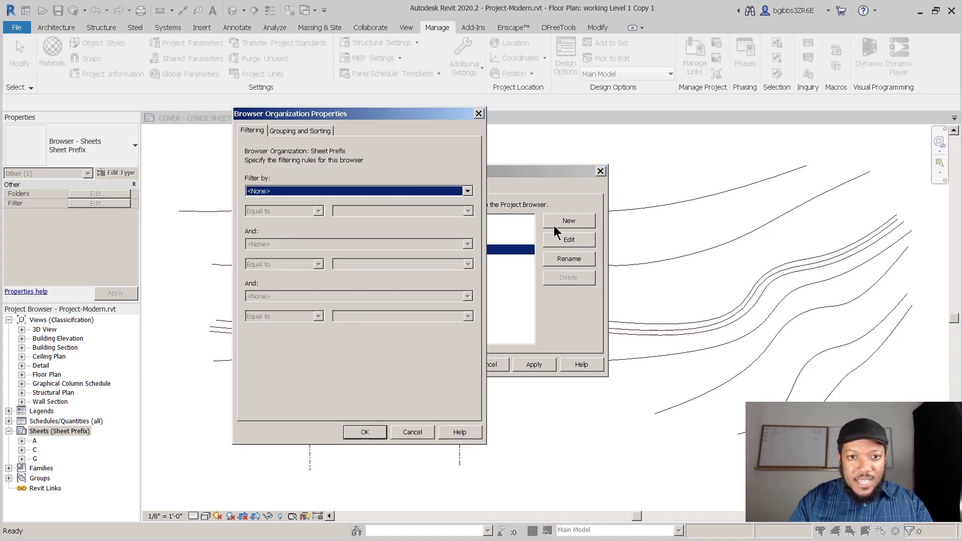
left_click(303, 131)
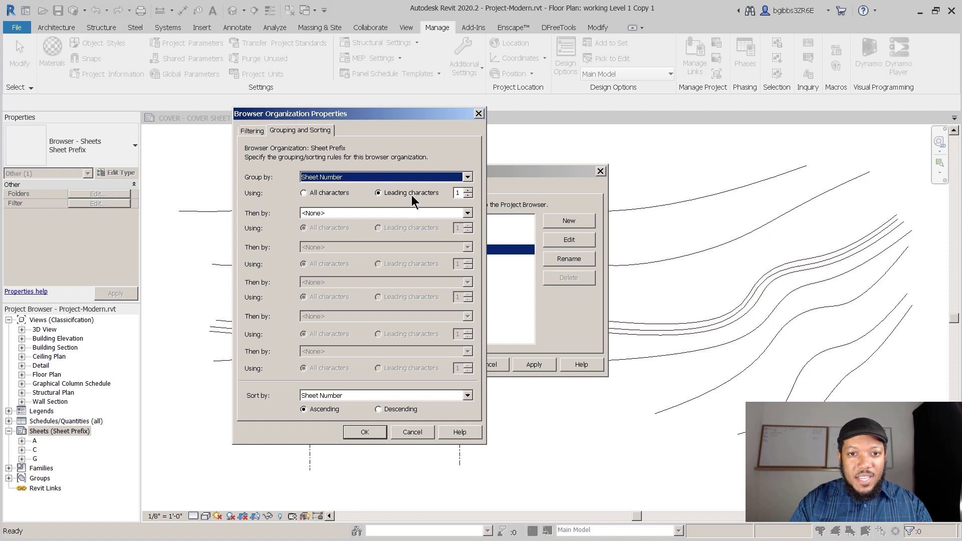
left_click(456, 192)
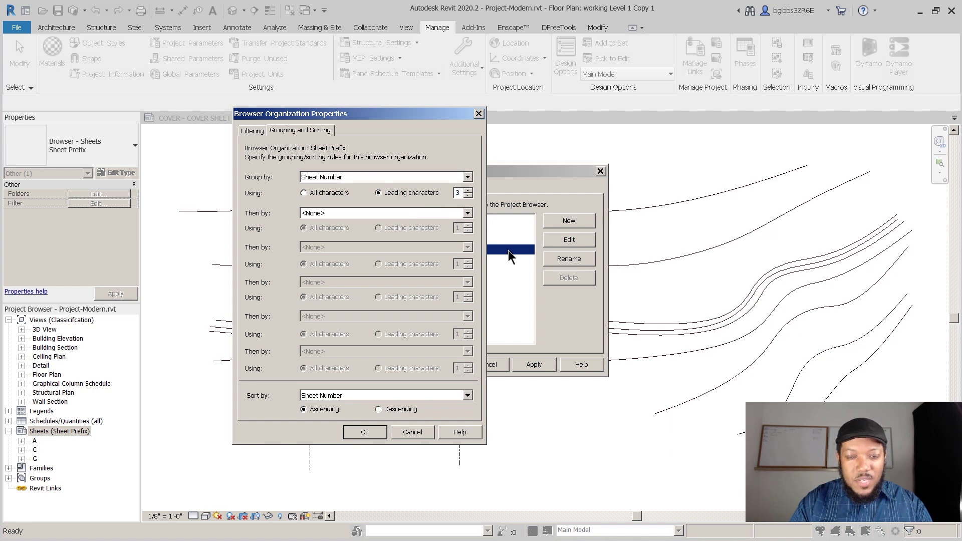
left_click(365, 431)
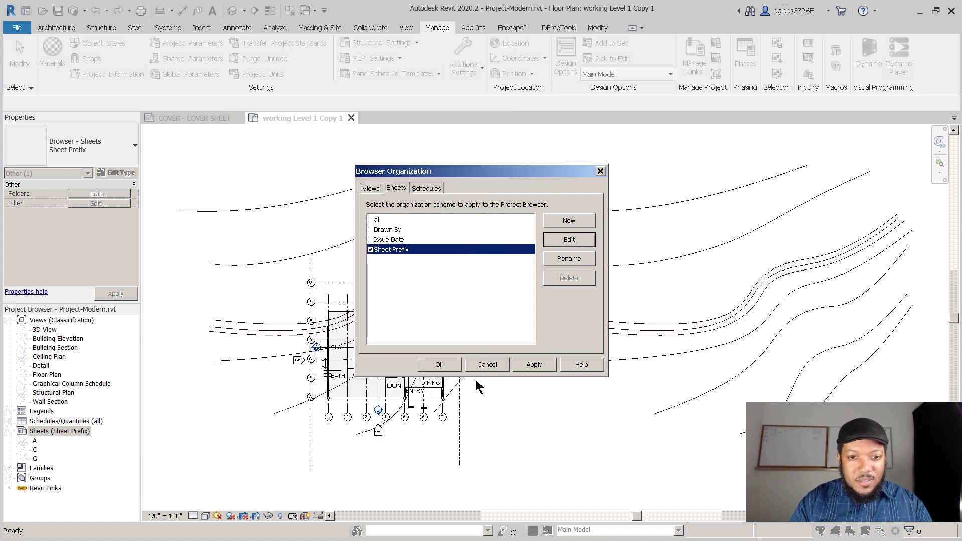
left_click(440, 363)
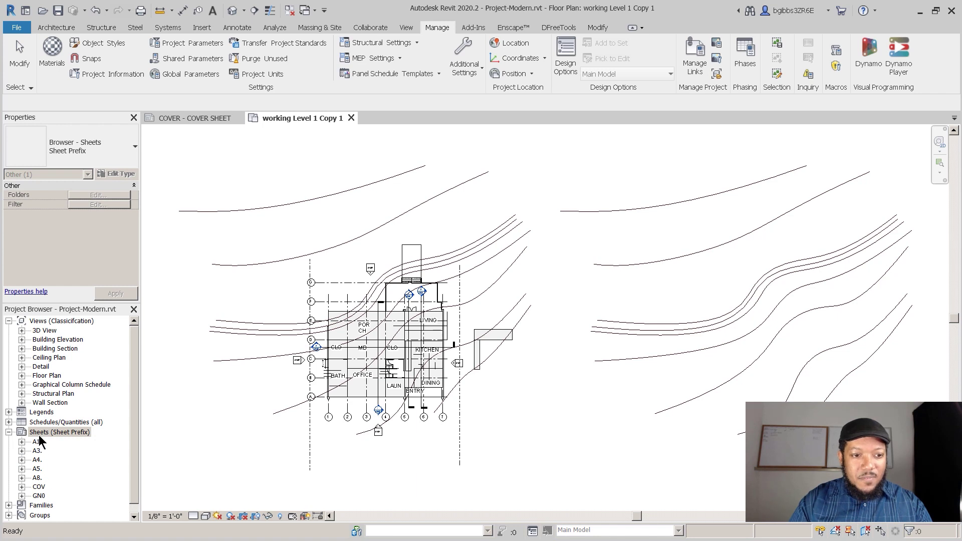
- Apply the Drawn By organization scheme to the sheets in the Project Browser
right_click(68, 432)
left_click(98, 456)
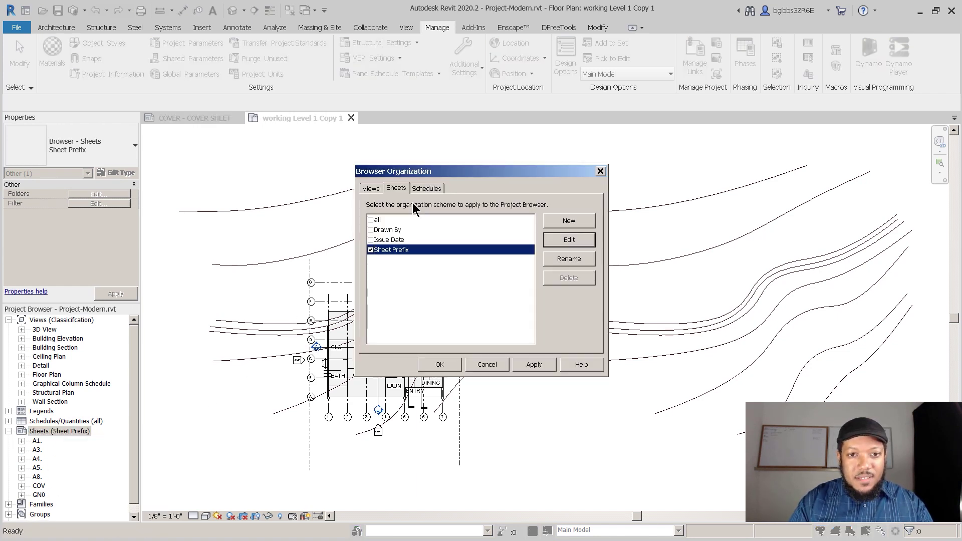
left_click(370, 230)
left_click(452, 369)
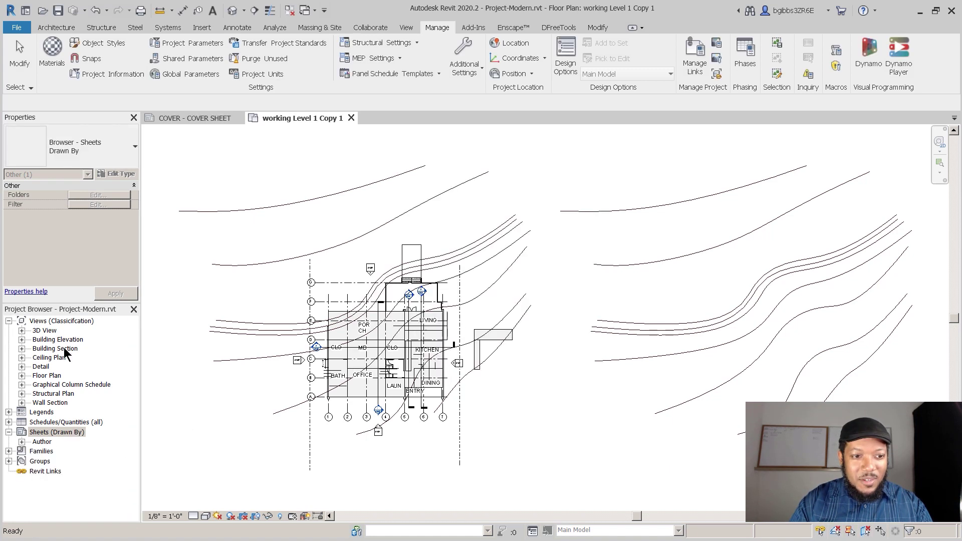
- Switch the sheets' browser organization back to the Sheet Prefix scheme
right_click(42, 441)
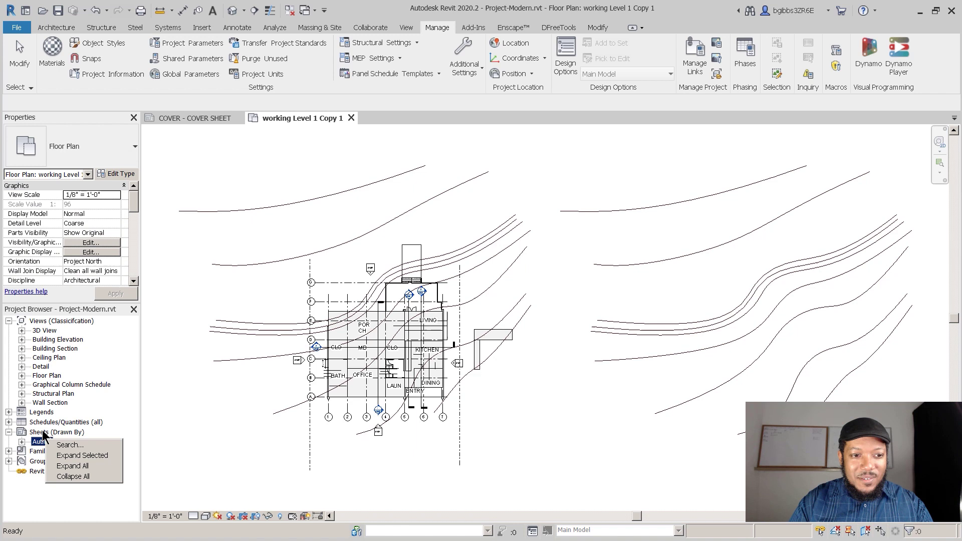
right_click(44, 432)
left_click(59, 453)
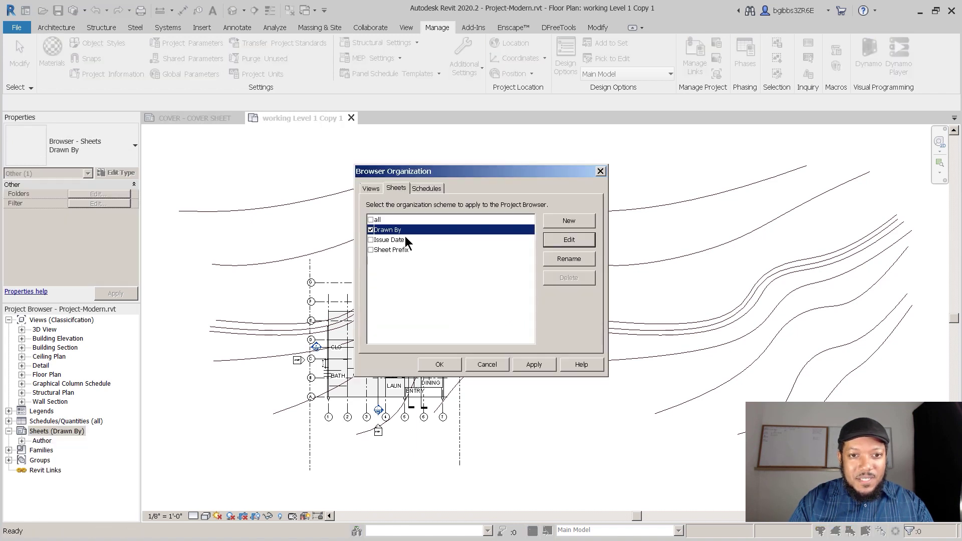
left_click(371, 250)
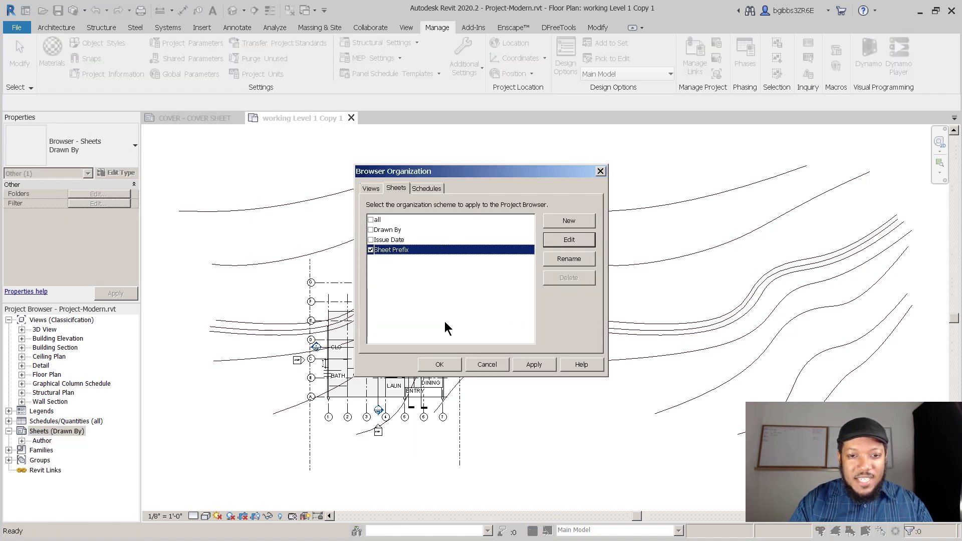
left_click(424, 365)
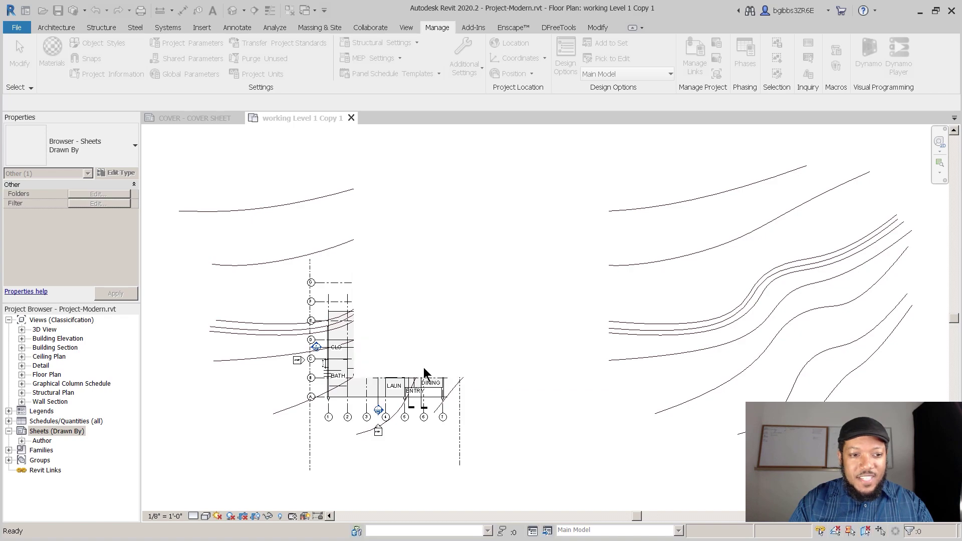